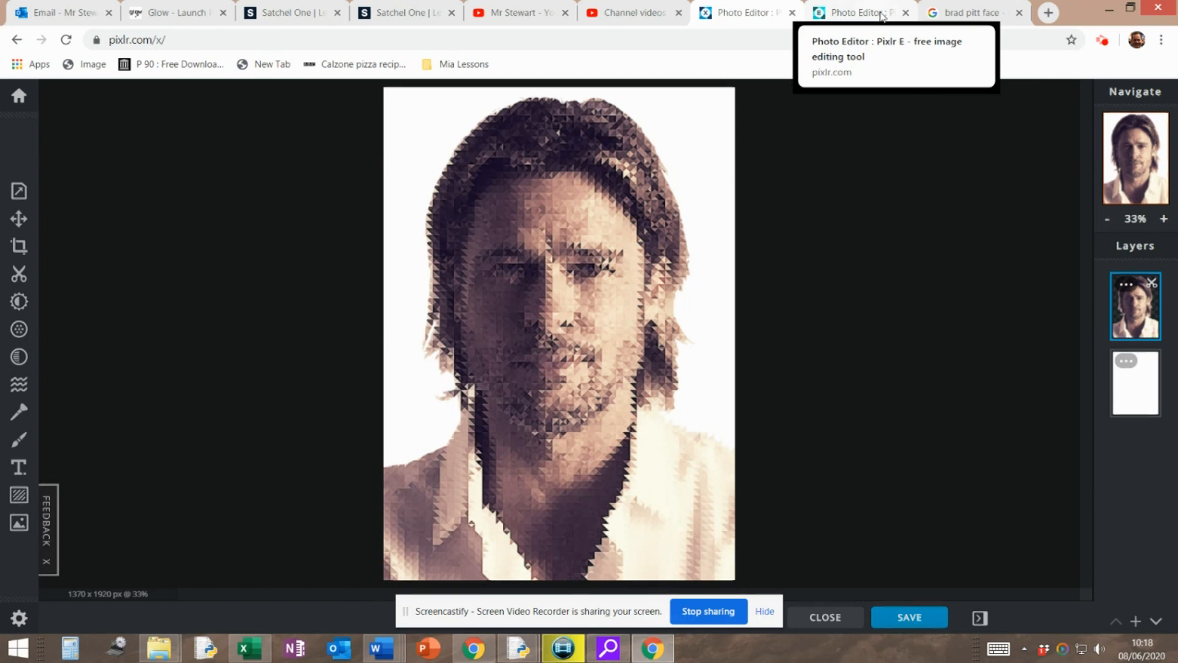
Switch to Pixlr E with bradpitt.jpg open and dismiss the advertising banner
{"action": "left_click", "coordinate": [882, 15]}
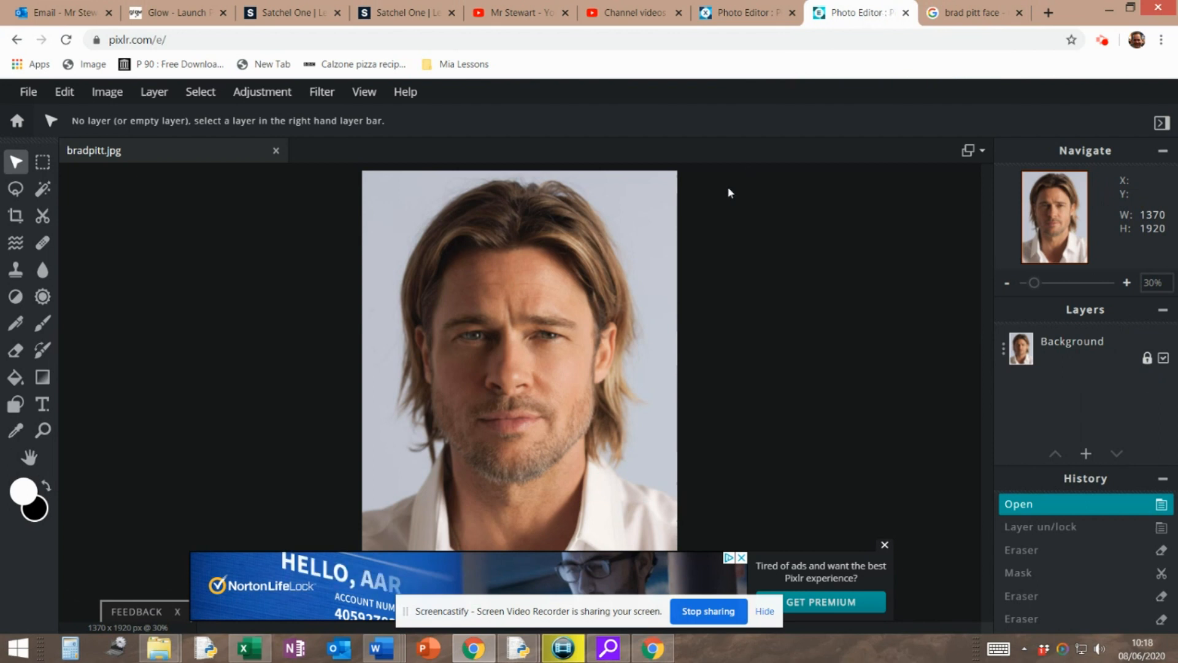
{"action": "left_click", "coordinate": [884, 546]}
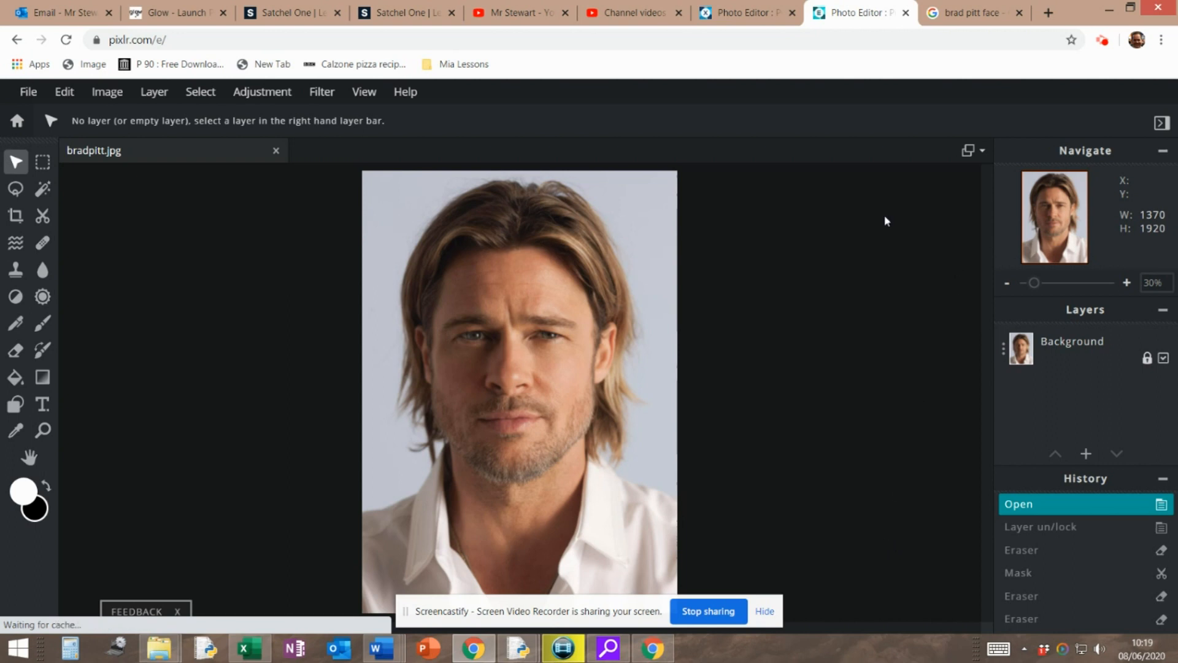
Switch to the Google Images results for "brad pitt face", preview the white-shirt portrait and view its saving options
{"action": "left_click", "coordinate": [959, 9]}
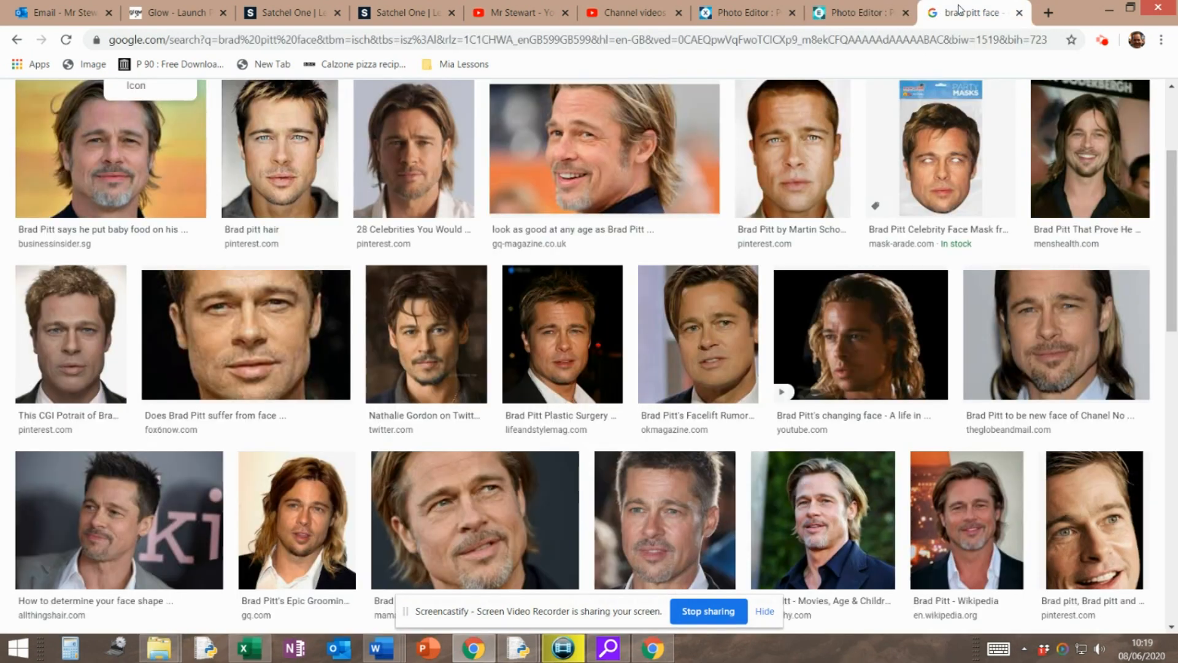
{"action": "scroll", "coordinate": [1169, 184], "scroll_direction": "up", "scroll_amount": 3}
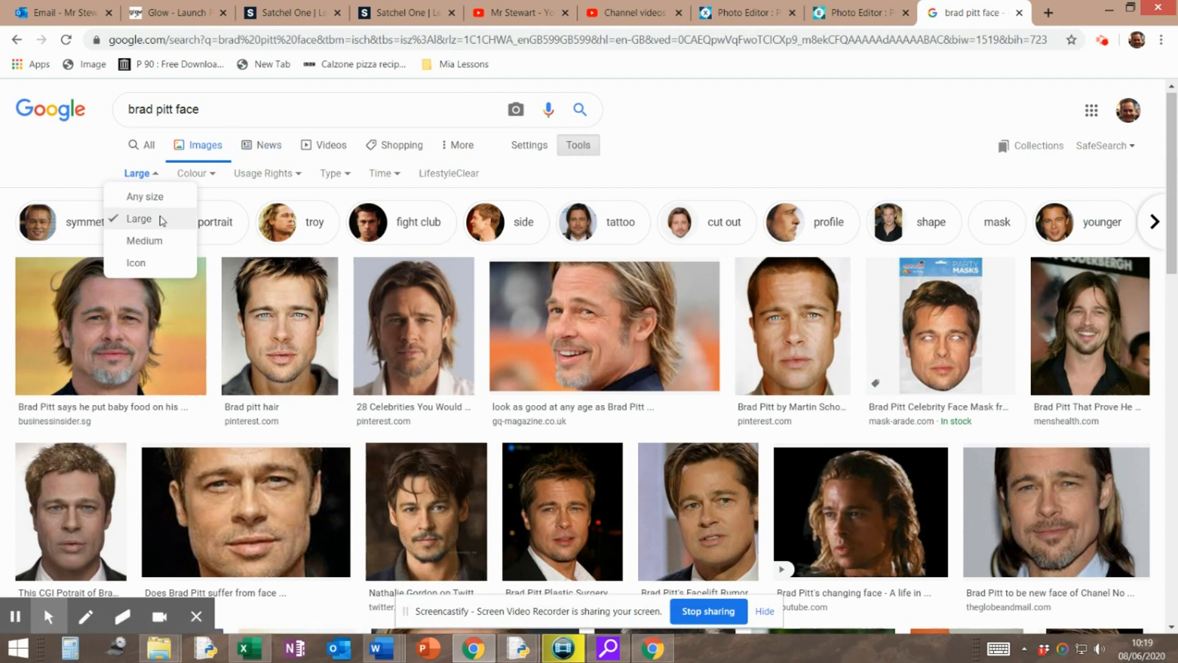
{"action": "left_click", "coordinate": [447, 347]}
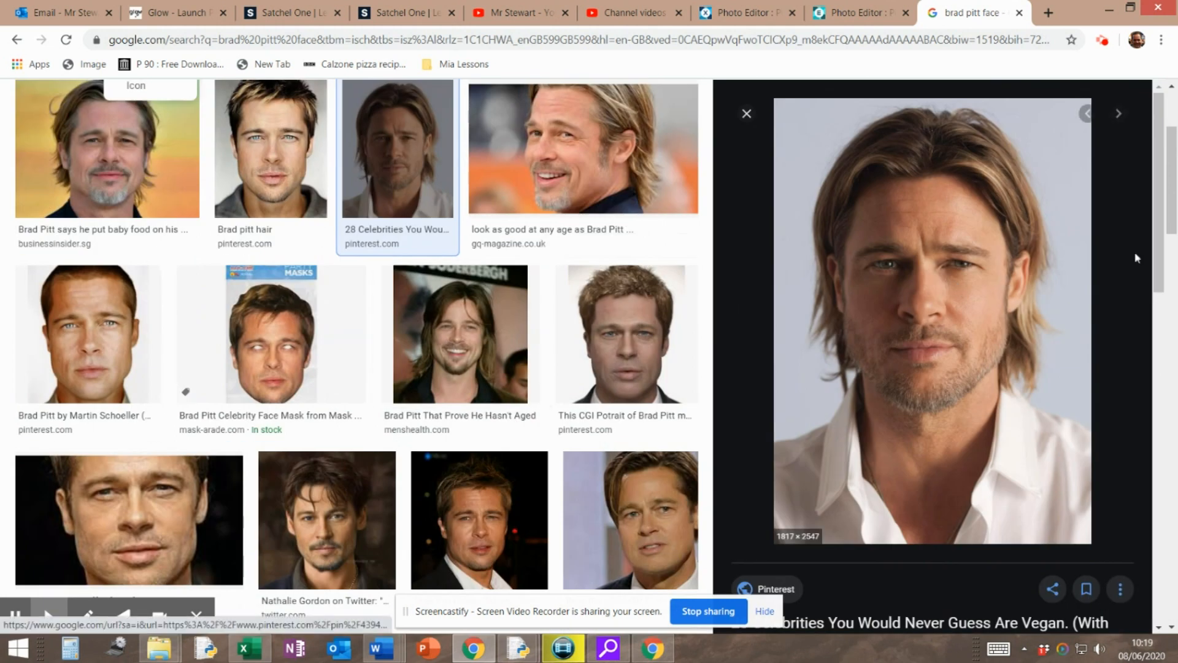
{"action": "right_click", "coordinate": [907, 231]}
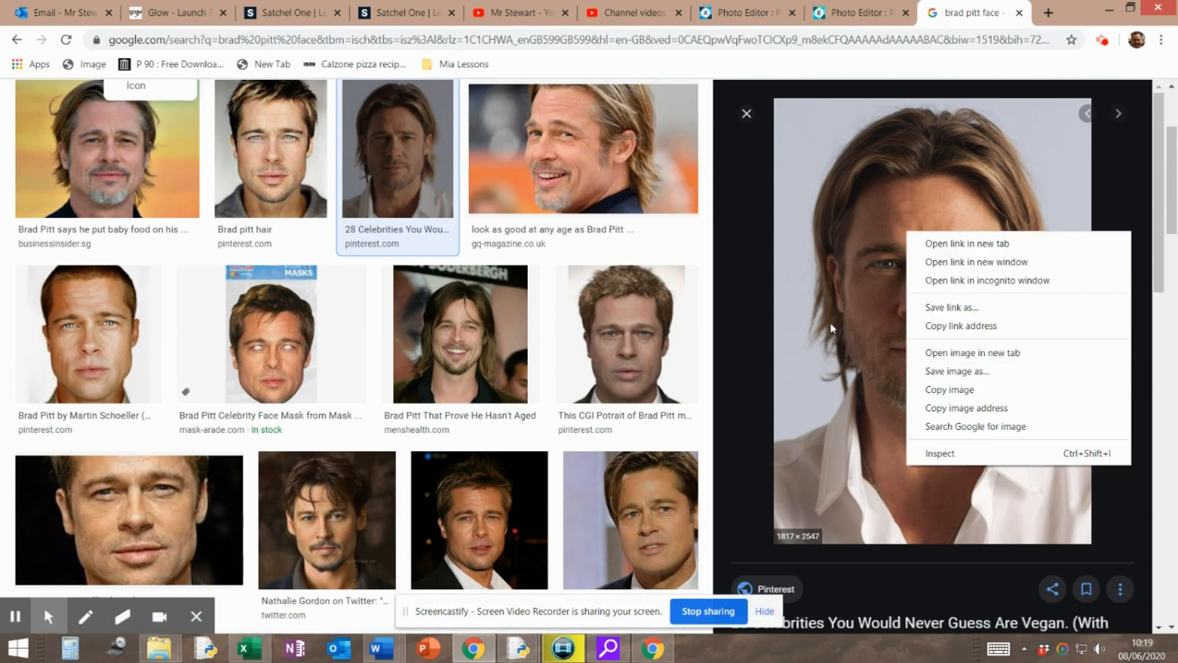
{"action": "left_click", "coordinate": [736, 337]}
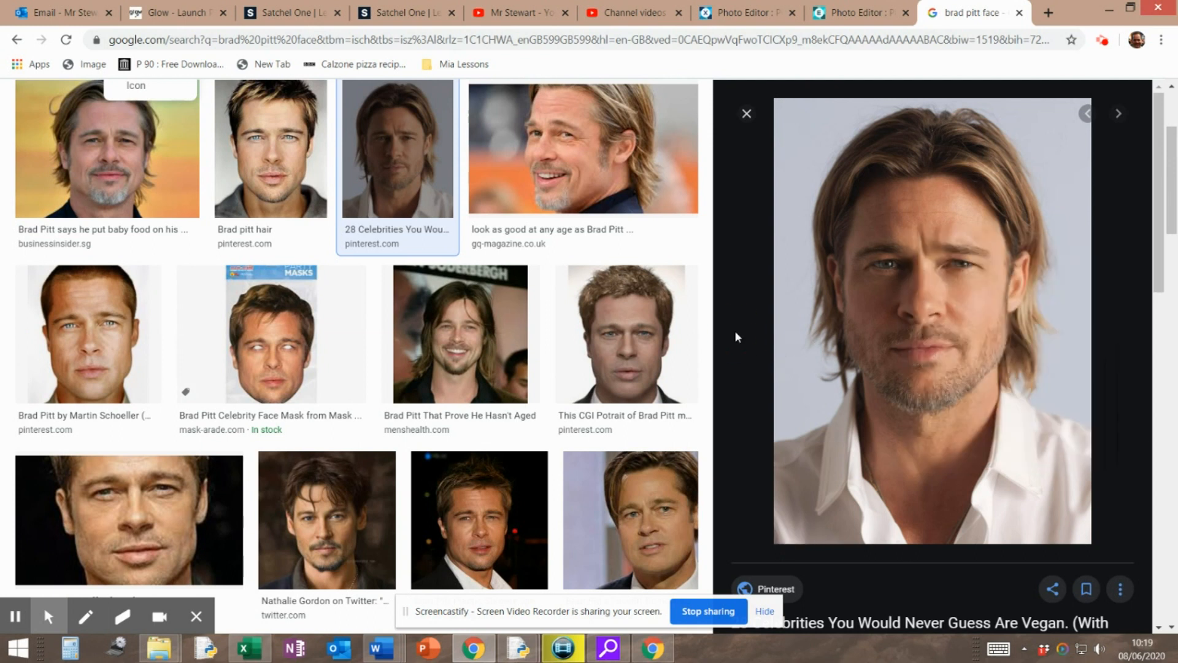
Return to bradpitt.jpg in Pixlr E and unlock the Background layer
{"action": "left_click", "coordinate": [862, 15]}
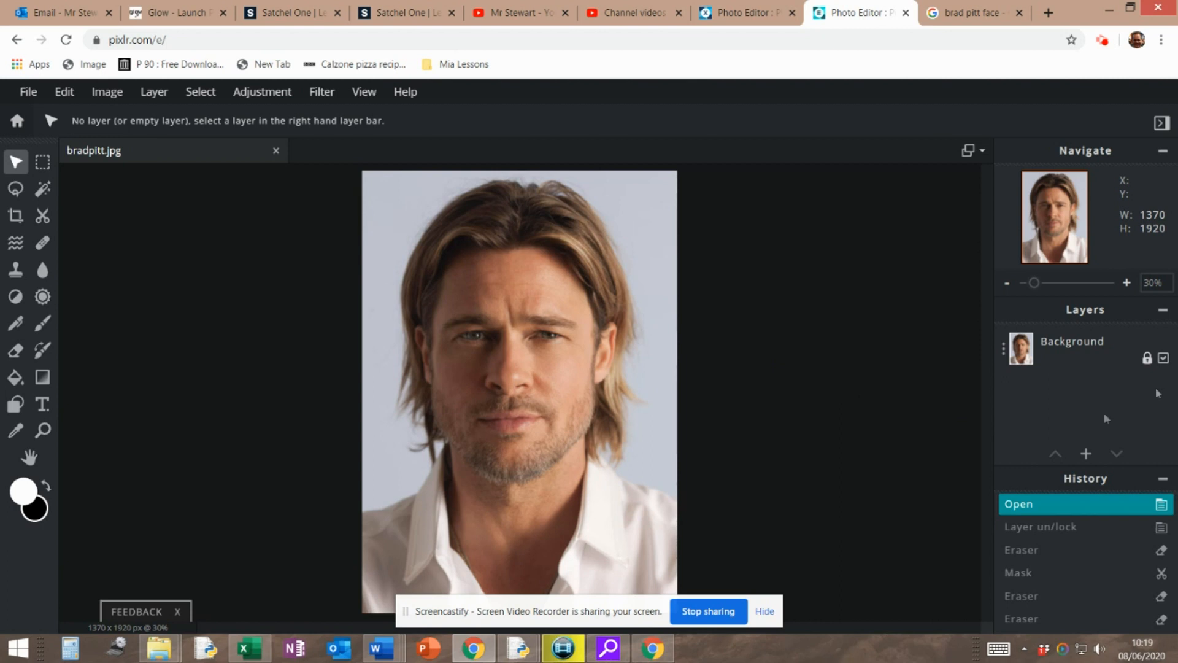
{"action": "left_click", "coordinate": [1147, 359]}
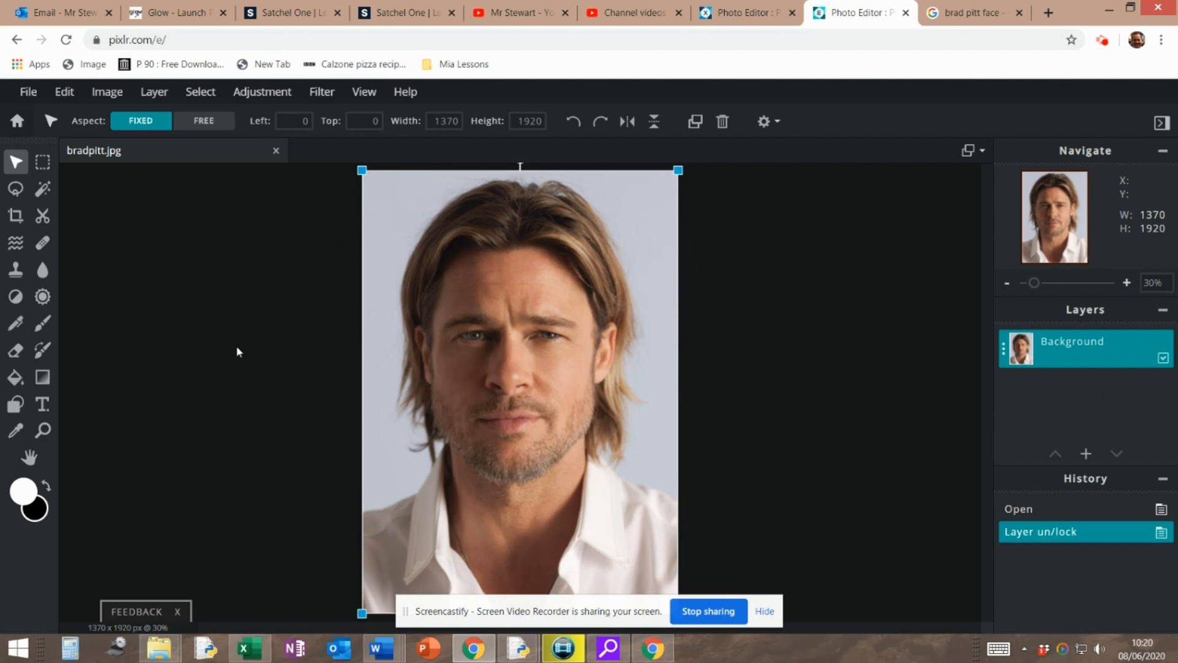
Try to remove the grey backdrop with the Magic Mask at tolerance 32, and undo the mask
{"action": "left_click", "coordinate": [42, 217]}
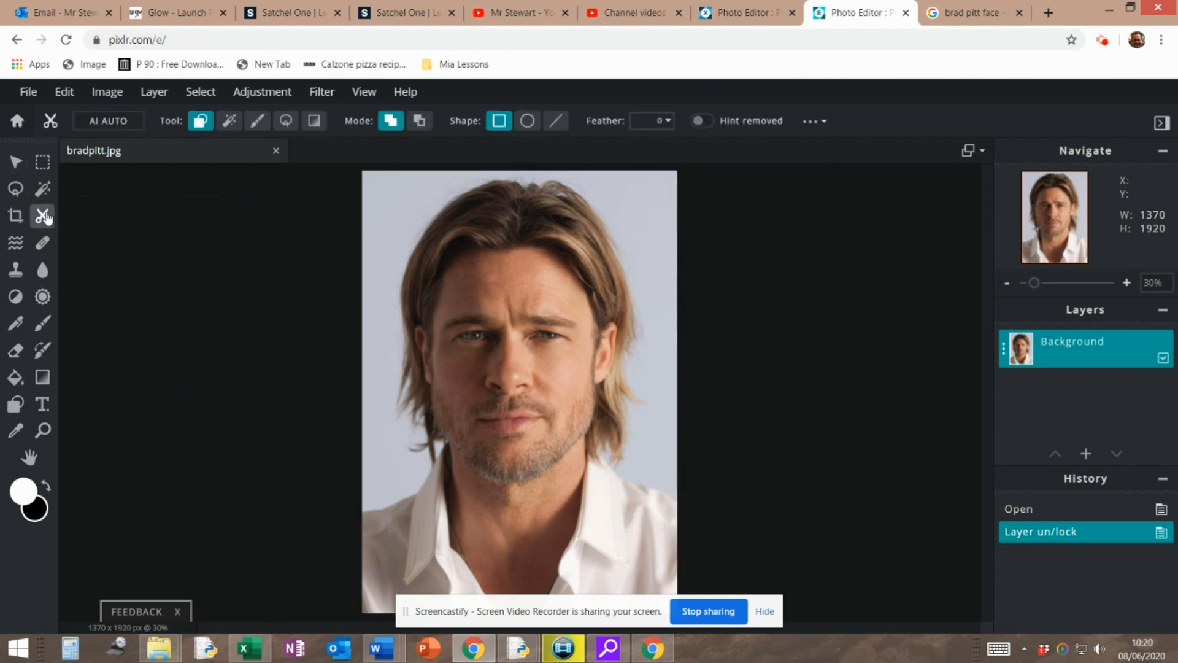
{"action": "left_click", "coordinate": [226, 124]}
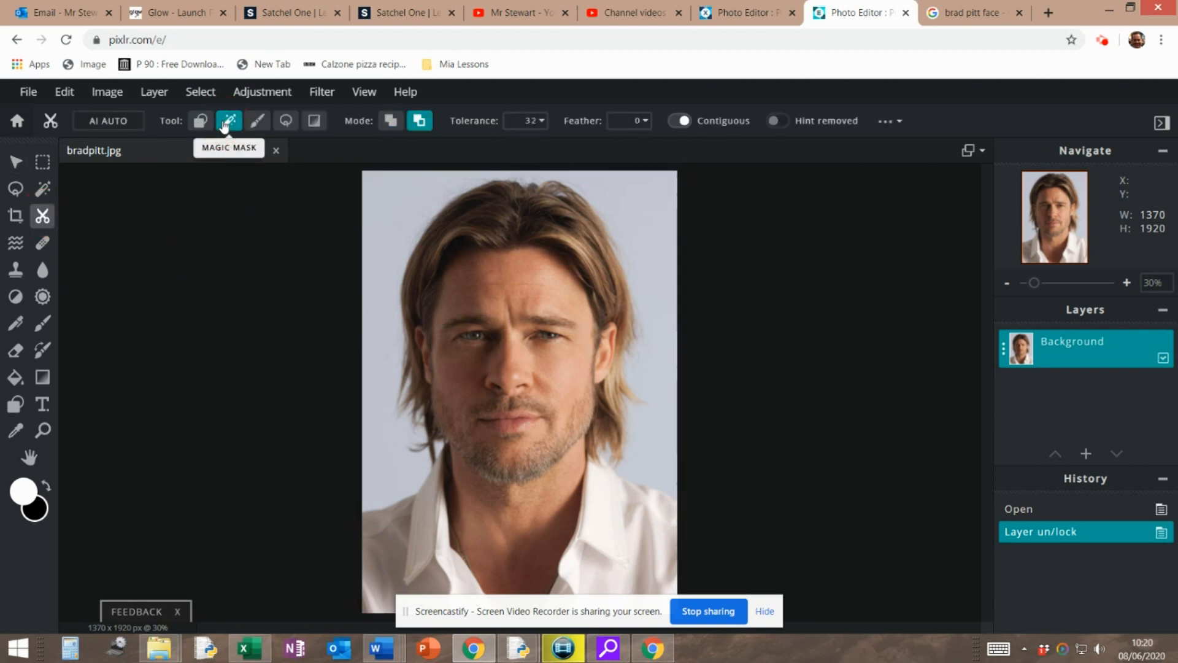
{"action": "left_click", "coordinate": [389, 209]}
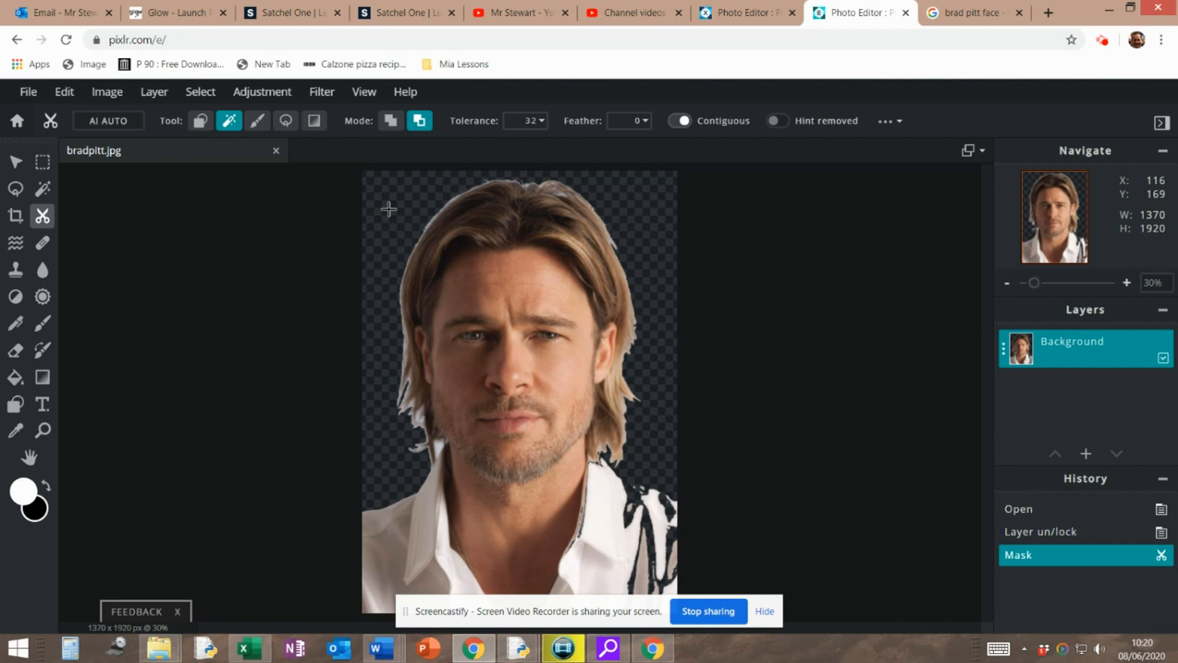
{"action": "key", "text": "ctrl+z"}
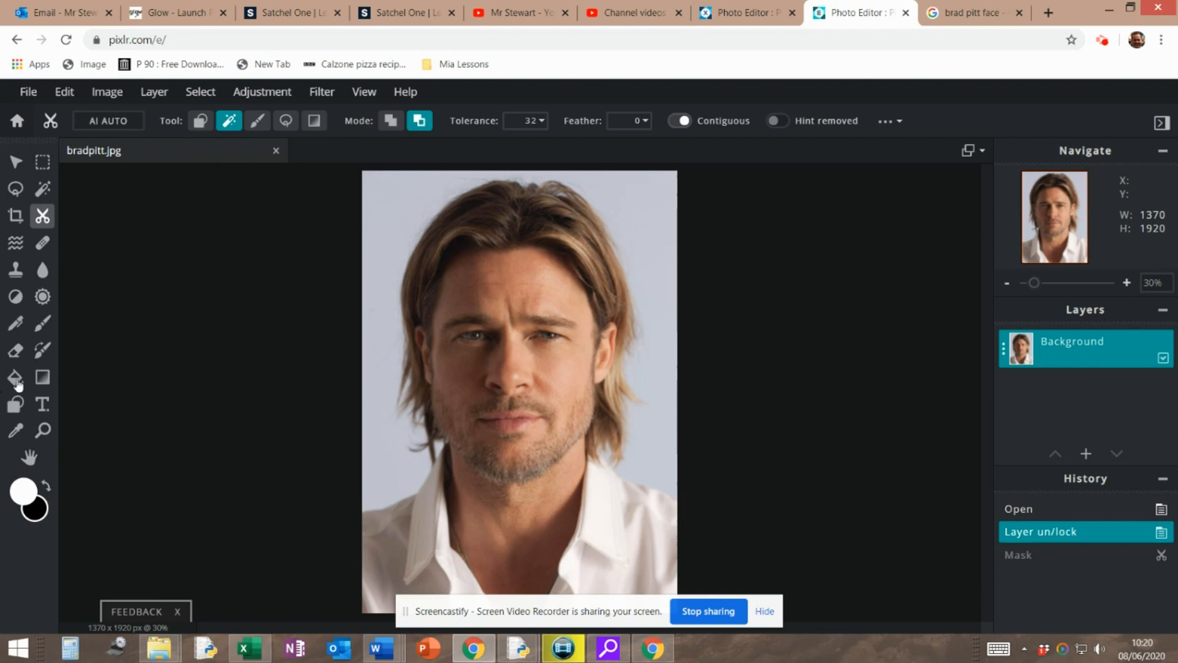
Erase a narrow line along the edge of the shirt's right-hand shoulder with a size 40 eraser
{"action": "left_click", "coordinate": [17, 356]}
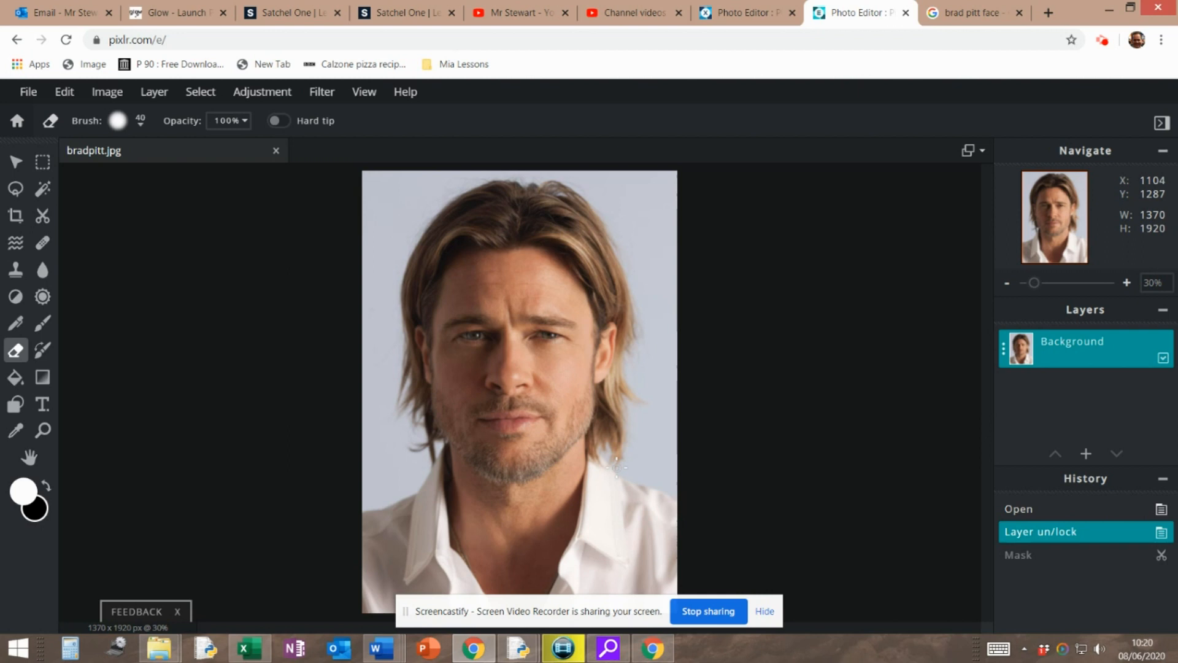
{"action": "left_click_drag", "start_coordinate": [616, 466], "coordinate": [678, 498]}
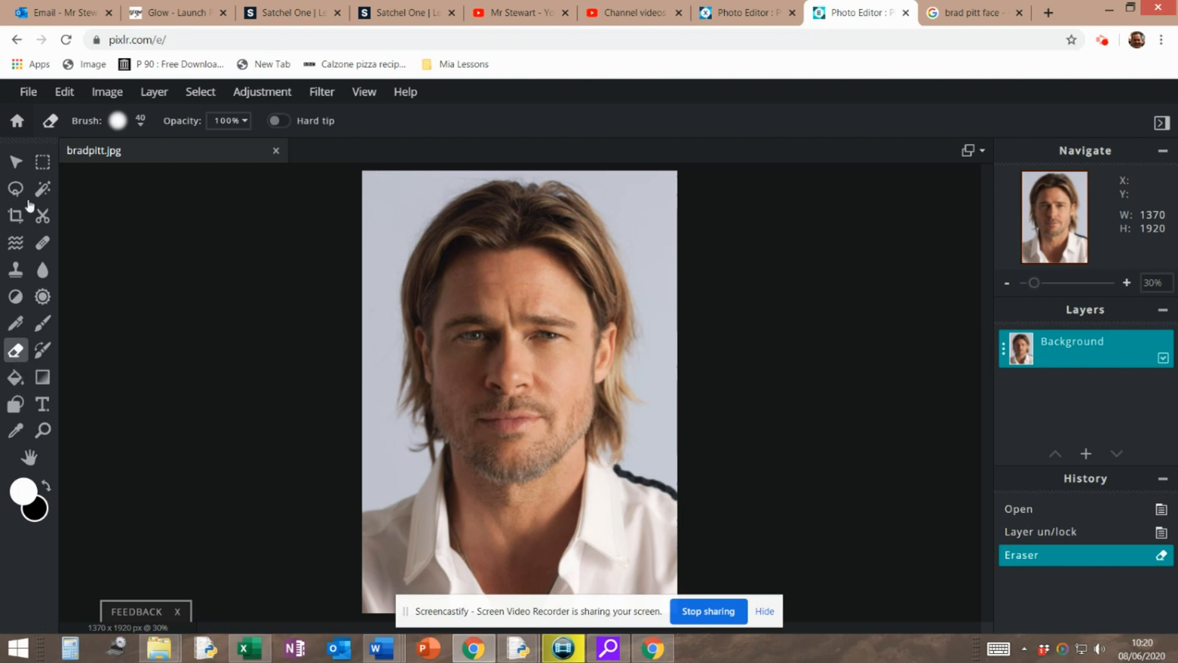
Remove the grey backdrop with the Magic Mask at tolerance 32 and erase the leftover outline along the right-hand shoulder
{"action": "left_click", "coordinate": [42, 216]}
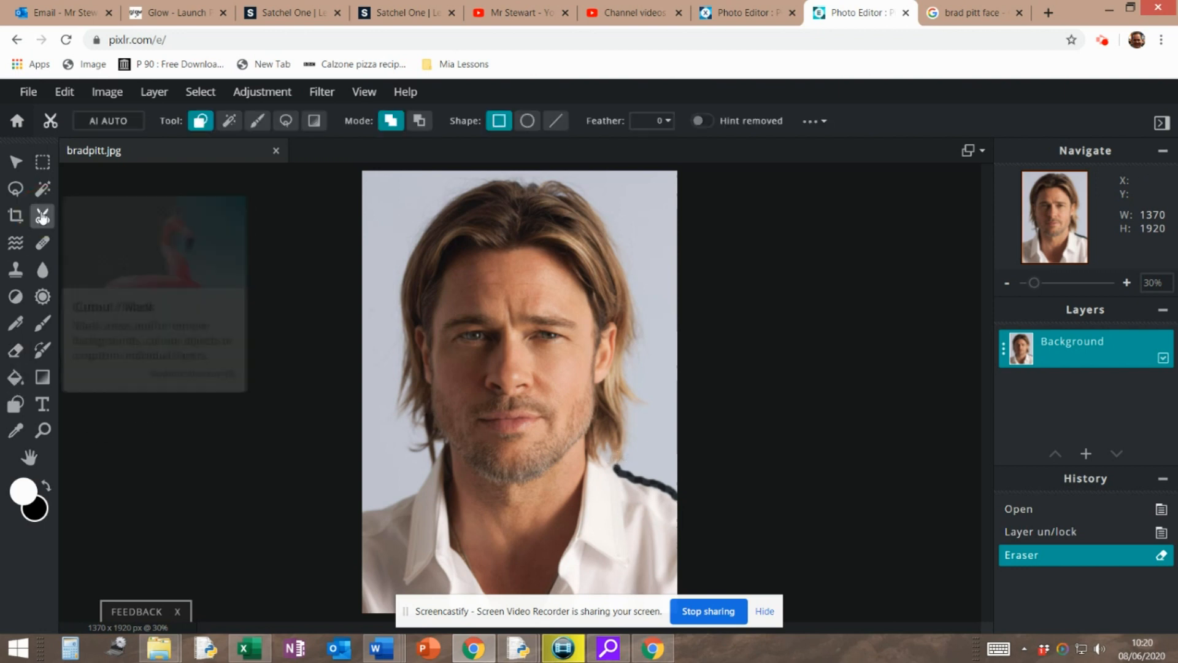
{"action": "left_click", "coordinate": [228, 121]}
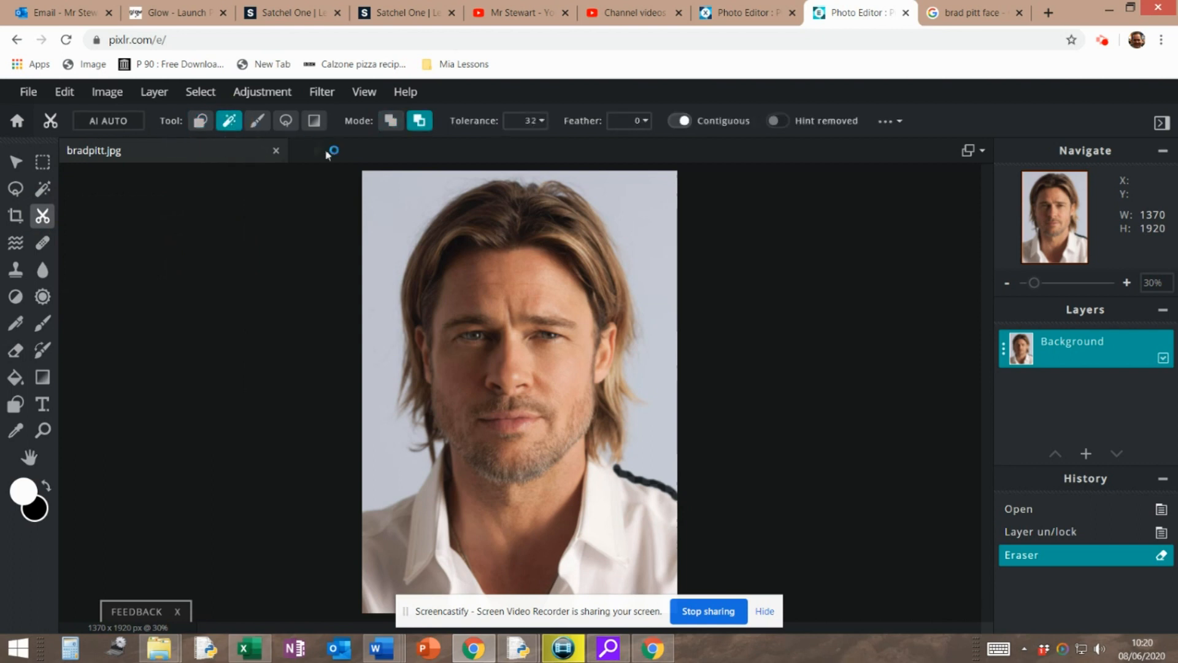
{"action": "left_click", "coordinate": [380, 189]}
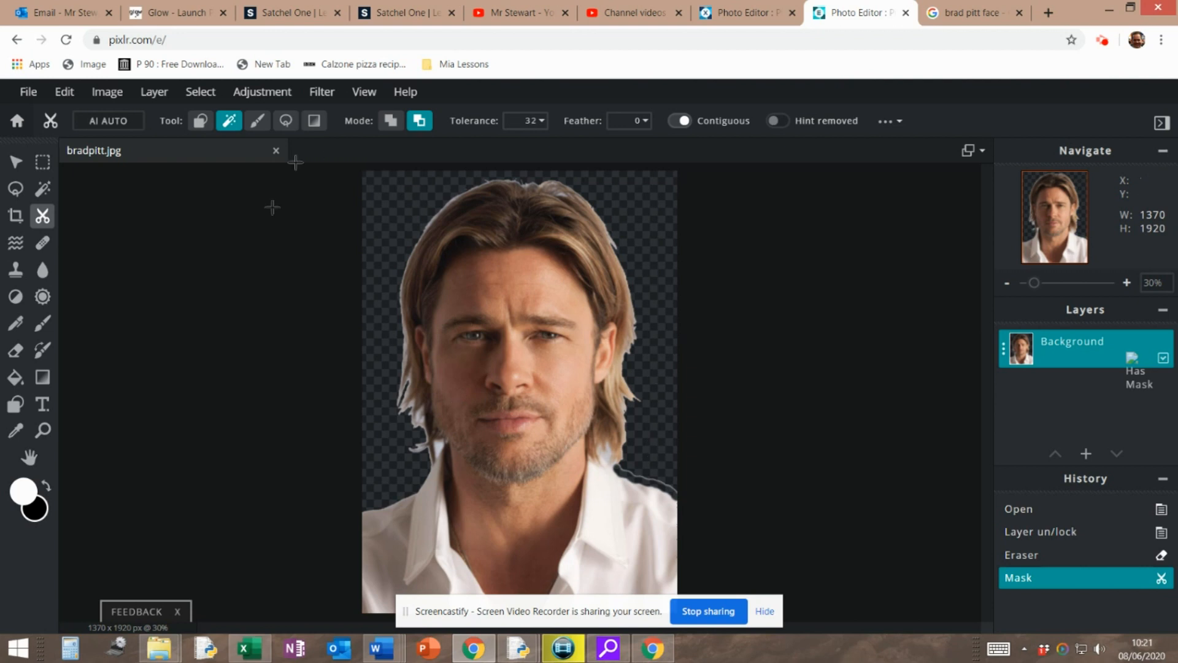
{"action": "left_click", "coordinate": [13, 355]}
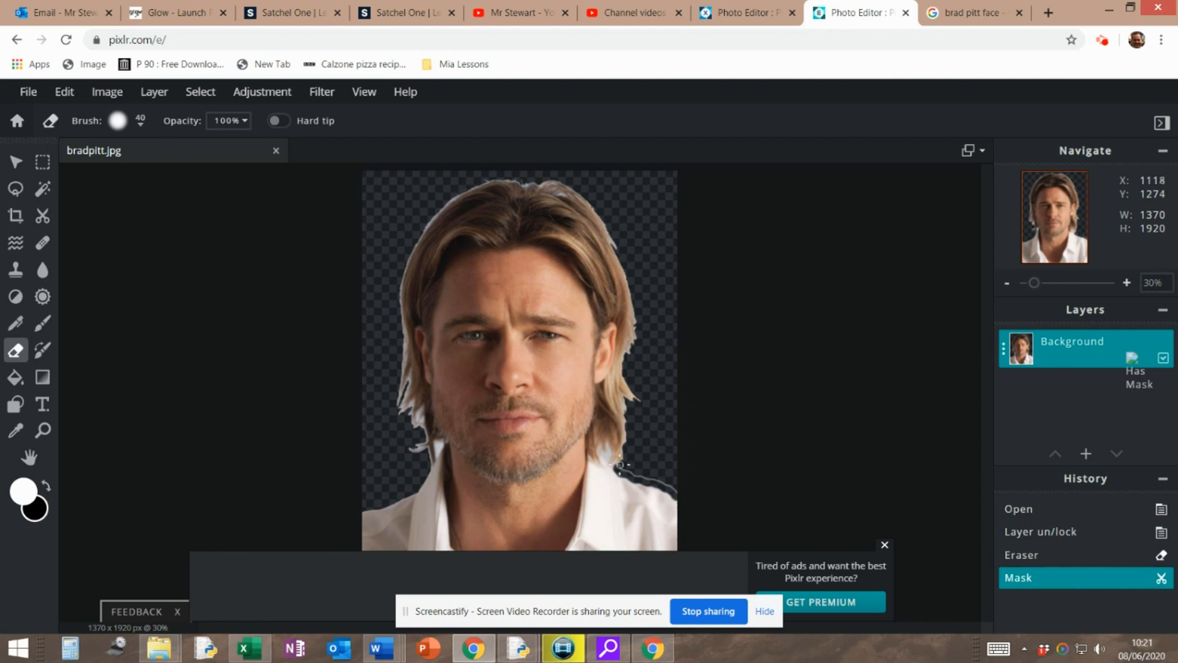
{"action": "left_click_drag", "start_coordinate": [620, 465], "coordinate": [679, 492]}
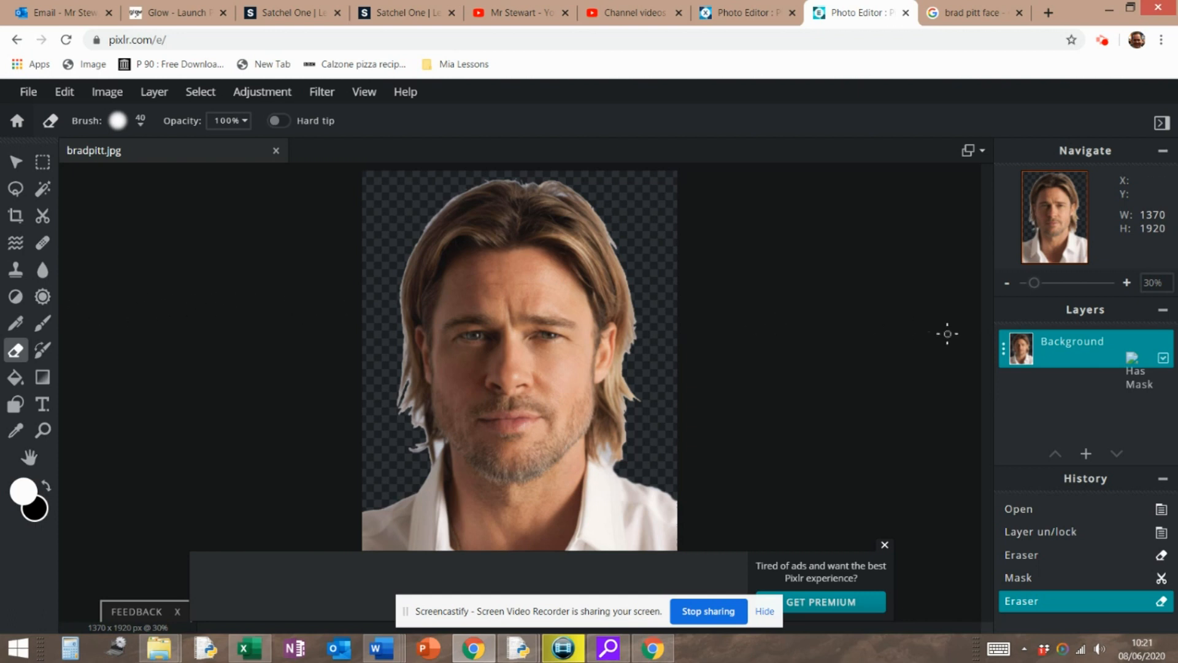
Add an empty layer beneath the Background layer and fill it with white
{"action": "left_click", "coordinate": [1086, 454]}
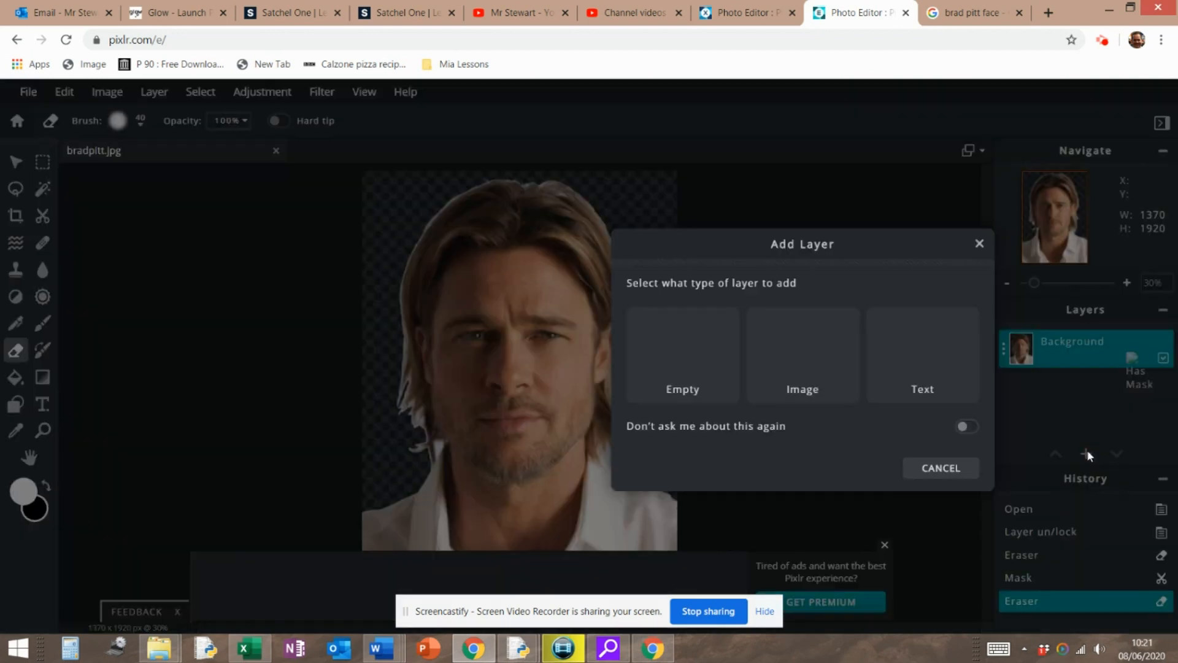
{"action": "left_click", "coordinate": [697, 370]}
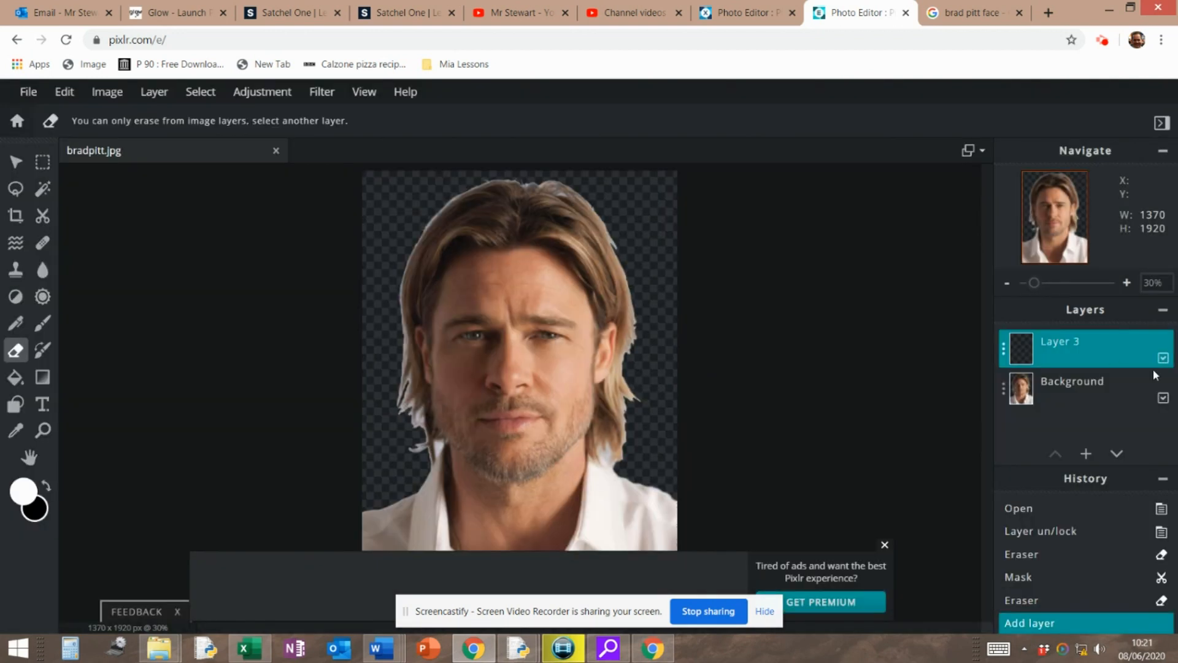
{"action": "left_click_drag", "start_coordinate": [1132, 353], "coordinate": [1117, 400]}
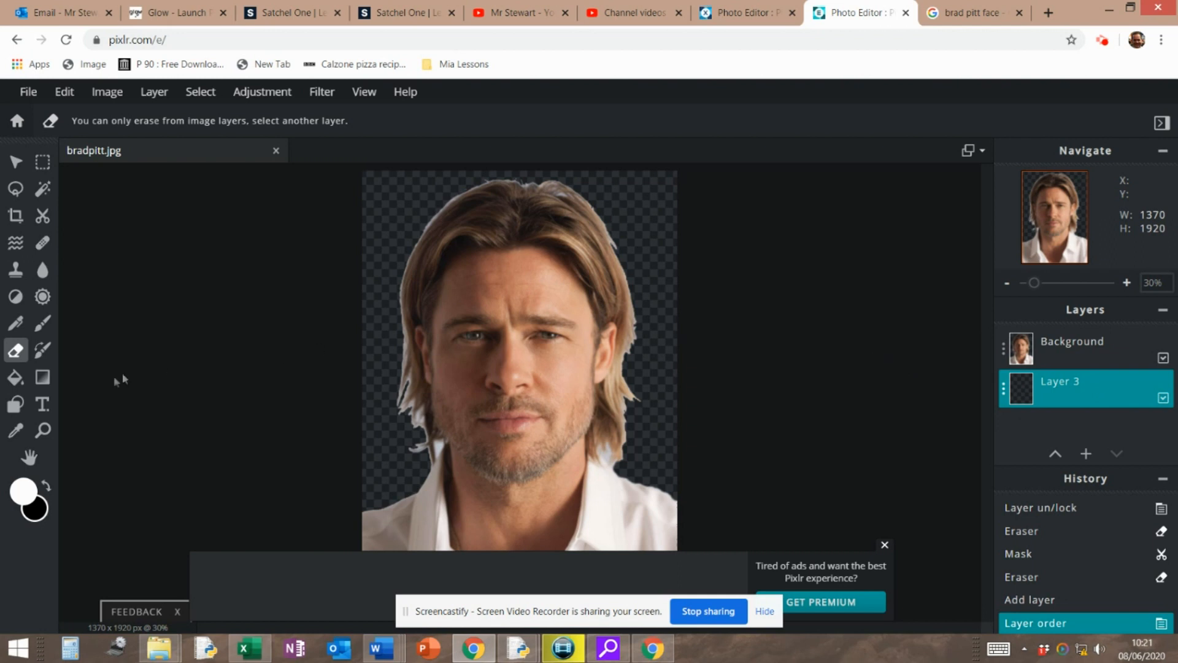
{"action": "left_click", "coordinate": [15, 378]}
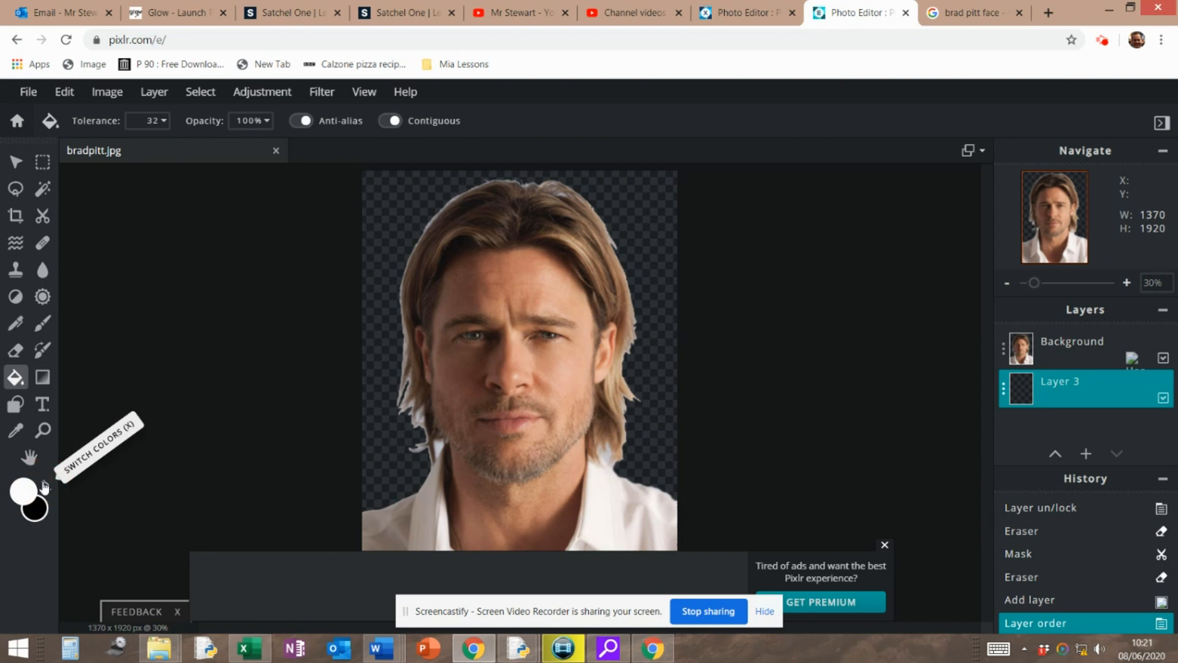
{"action": "left_click", "coordinate": [372, 396]}
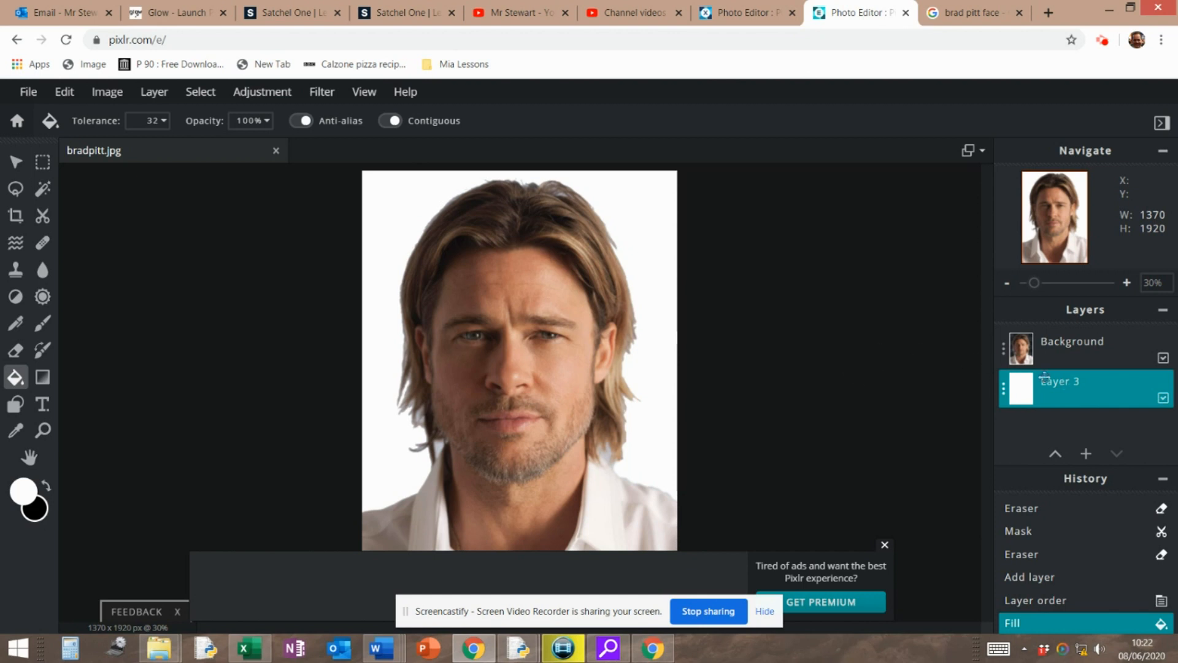
Open the Mosaic filter for the Background layer and set its amount to 50
{"action": "left_click", "coordinate": [1118, 364]}
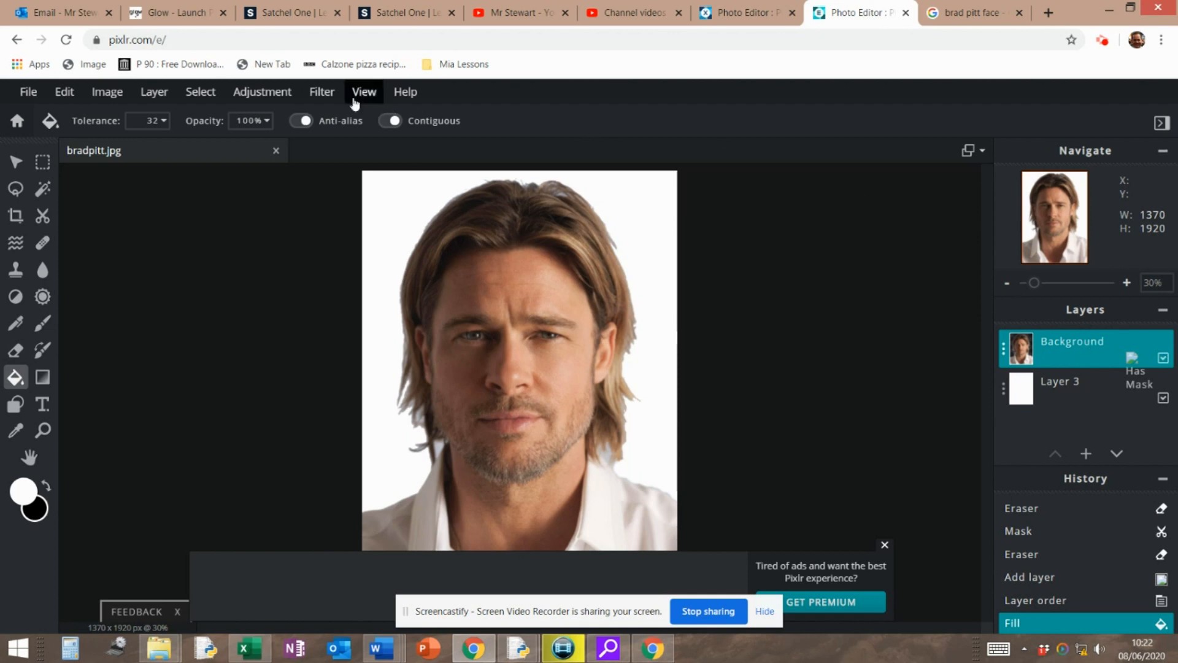
{"action": "left_click", "coordinate": [316, 92]}
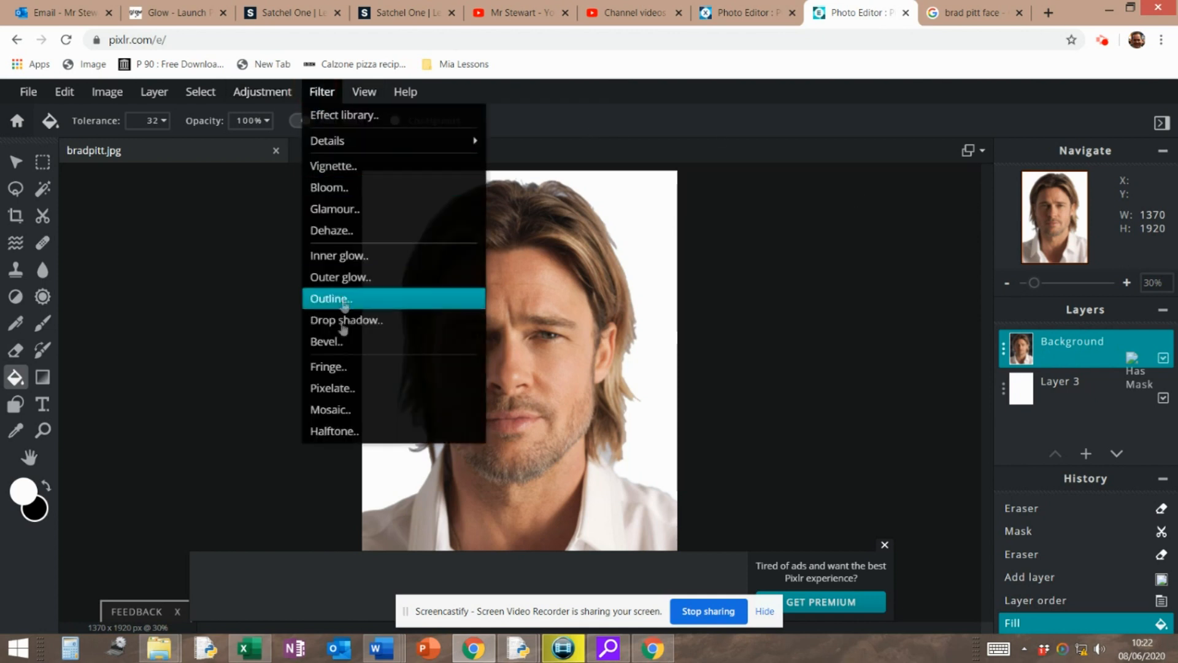
{"action": "left_click", "coordinate": [342, 410]}
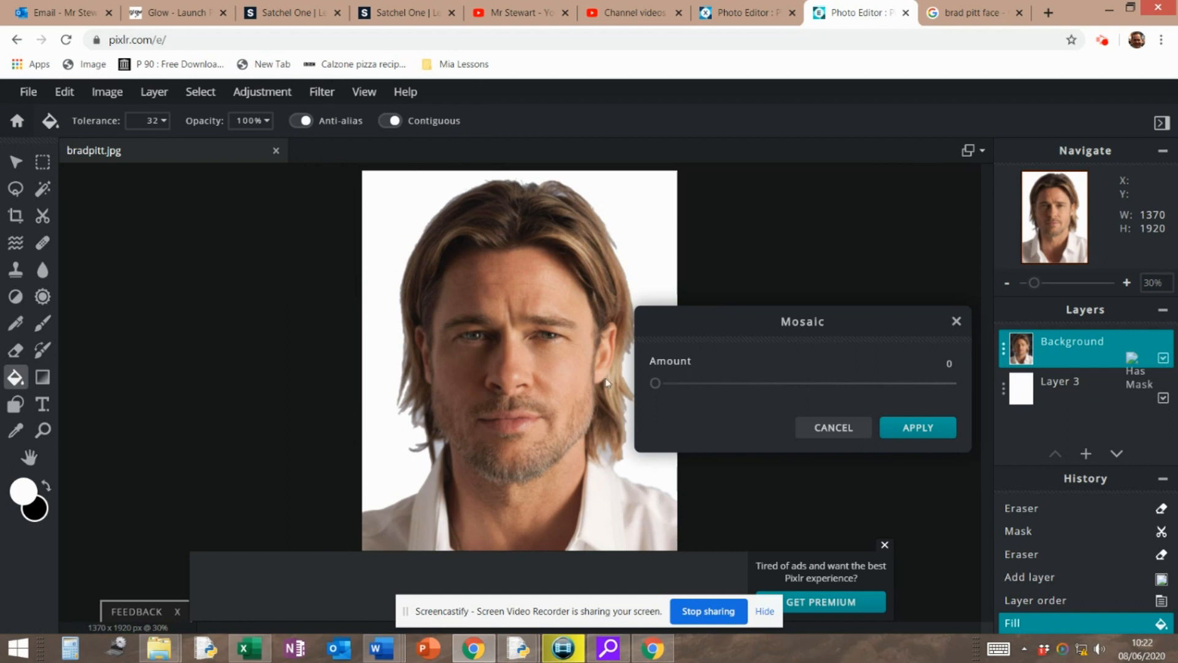
{"action": "left_click", "coordinate": [780, 384]}
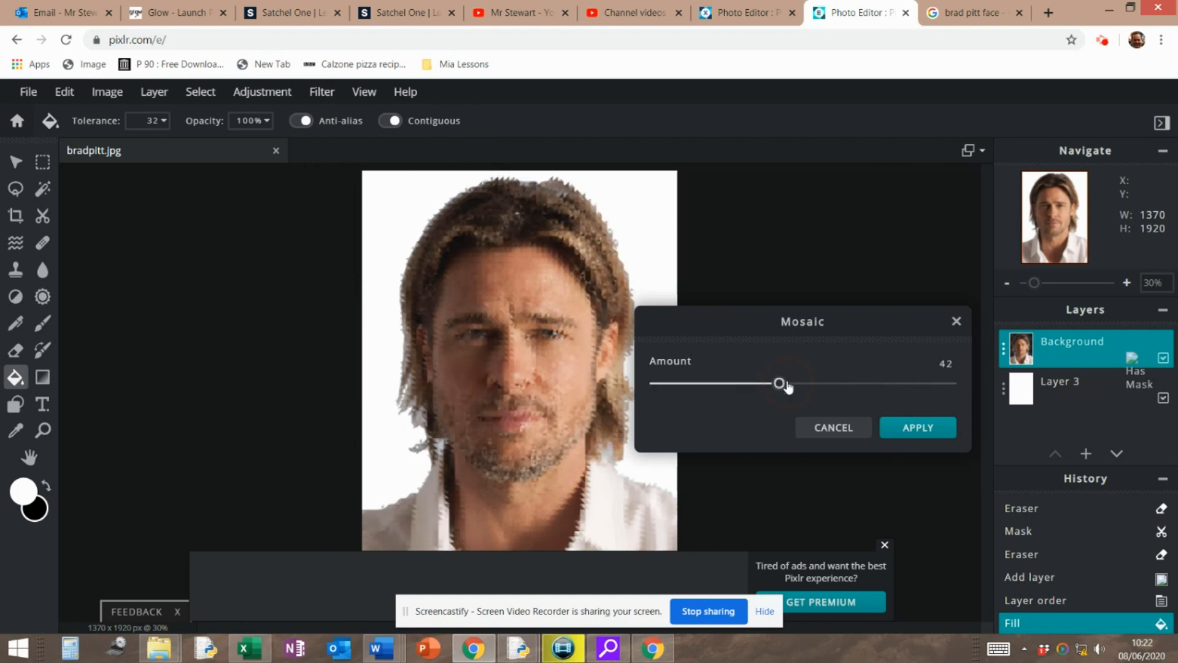
{"action": "left_click", "coordinate": [801, 383]}
{"action": "left_click", "coordinate": [812, 383]}
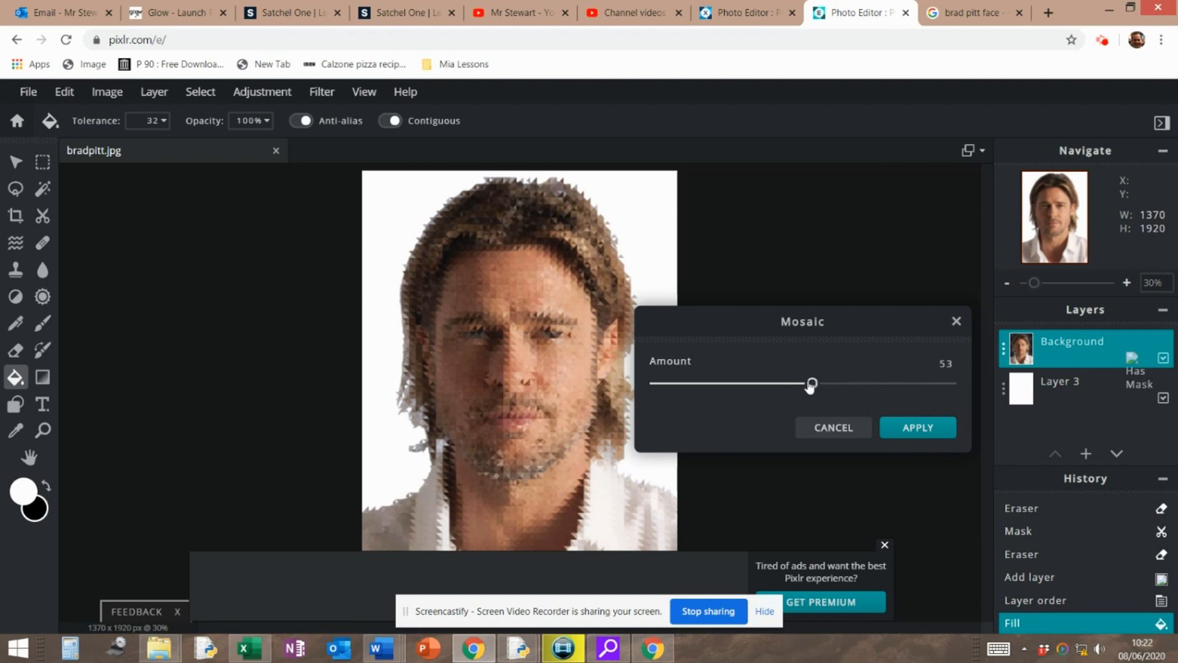
{"action": "left_click_drag", "start_coordinate": [810, 385], "coordinate": [803, 386]}
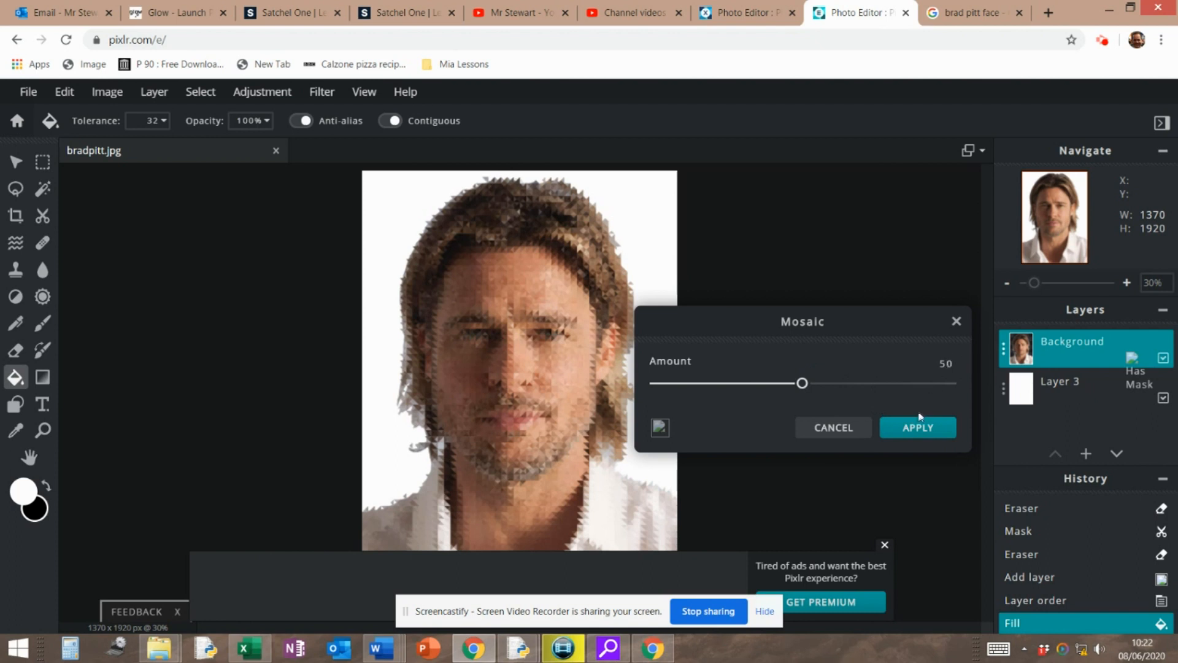
Try stronger Mosaic amounts on the portrait, such as 67, 68 and 70
{"action": "left_click", "coordinate": [822, 383]}
{"action": "left_click", "coordinate": [851, 383]}
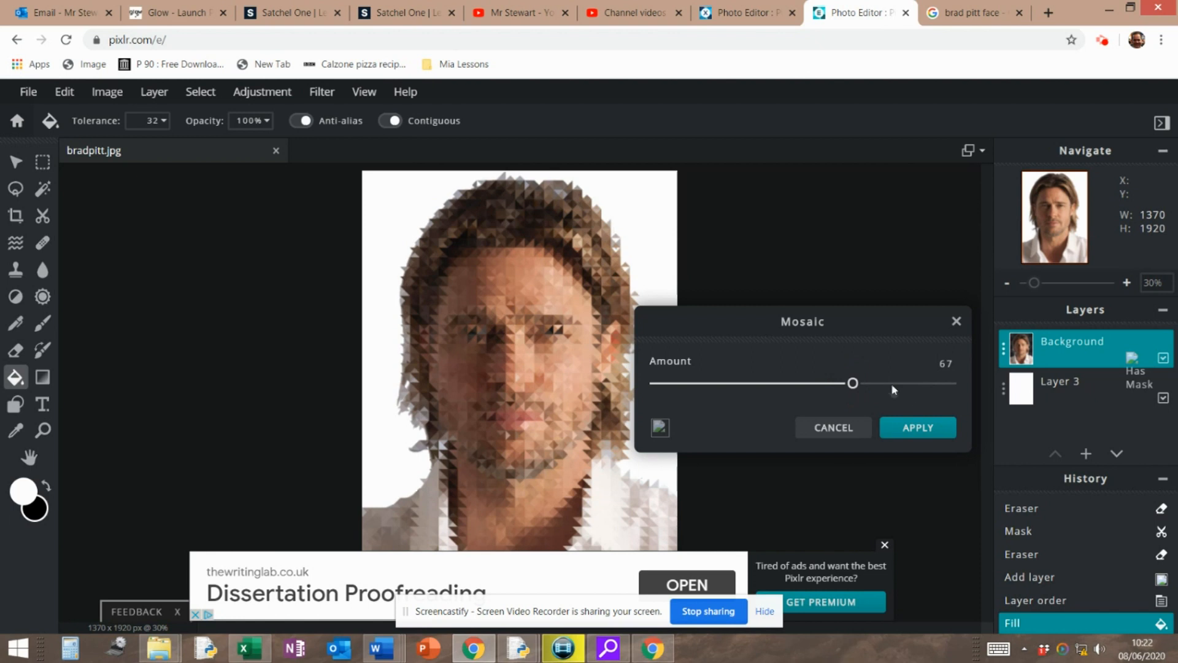
{"action": "left_click", "coordinate": [891, 384]}
{"action": "left_click", "coordinate": [855, 383]}
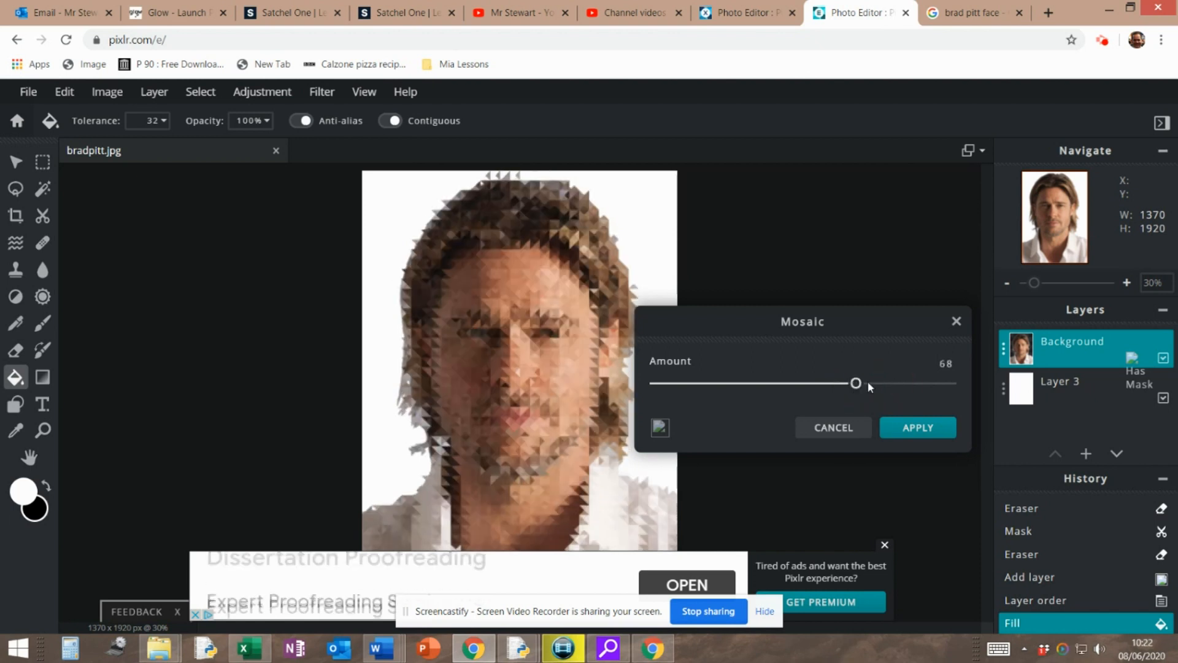
{"action": "left_click", "coordinate": [839, 384]}
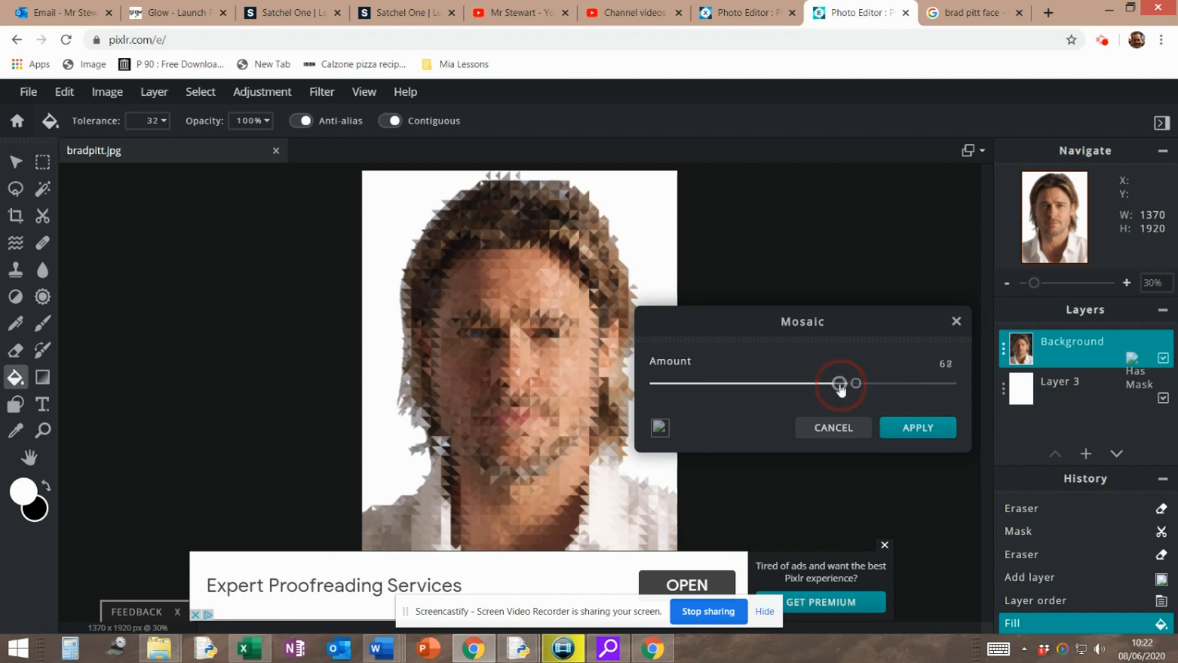
{"action": "left_click", "coordinate": [865, 384]}
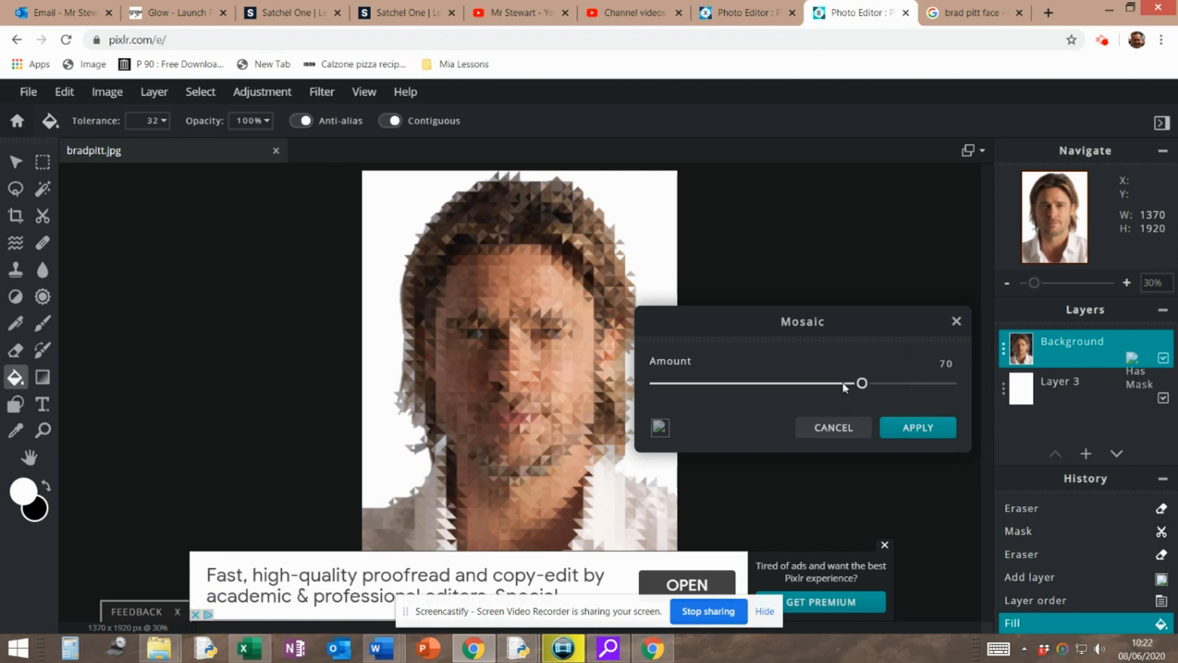
Set the Mosaic amount to 50 and apply the filter to the Background layer
{"action": "left_click", "coordinate": [789, 384]}
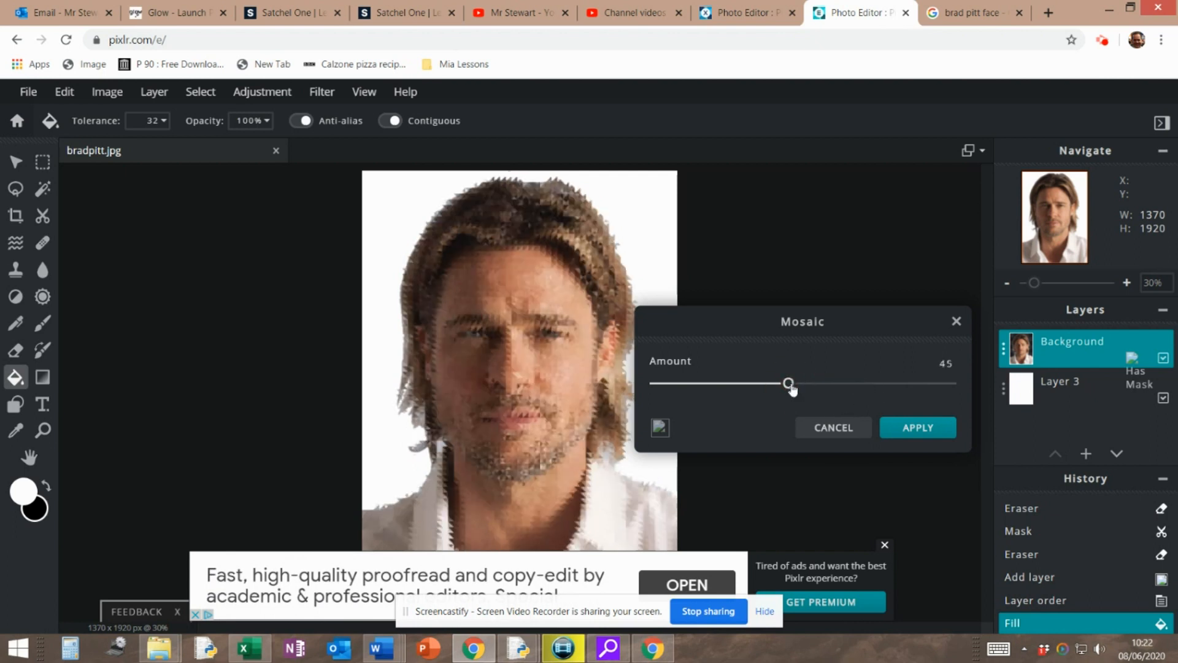
{"action": "left_click_drag", "start_coordinate": [793, 388], "coordinate": [804, 389]}
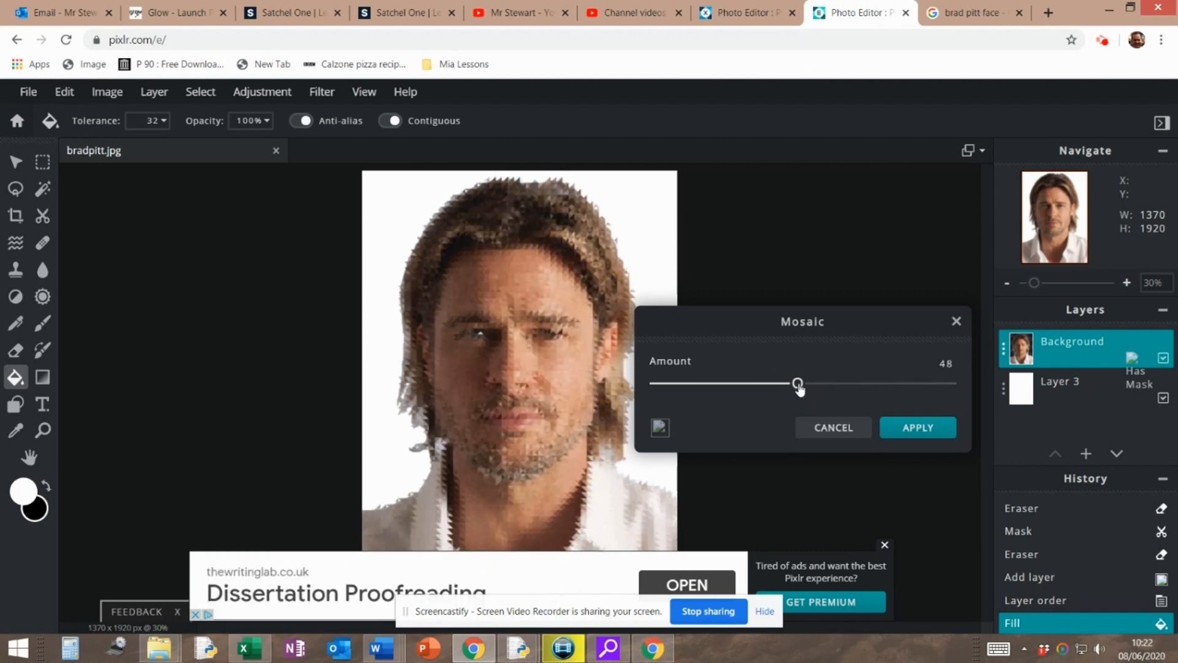
{"action": "left_click", "coordinate": [805, 385]}
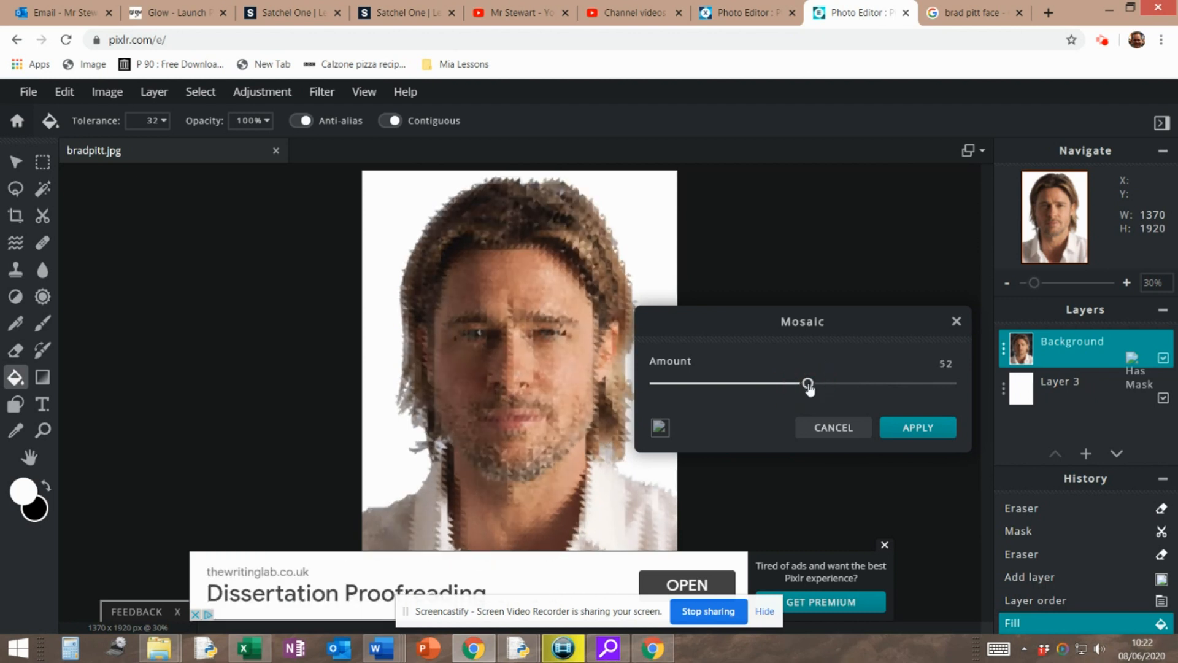
{"action": "left_click", "coordinate": [801, 386]}
{"action": "left_click", "coordinate": [802, 386]}
{"action": "left_click_drag", "start_coordinate": [801, 386], "coordinate": [803, 385]}
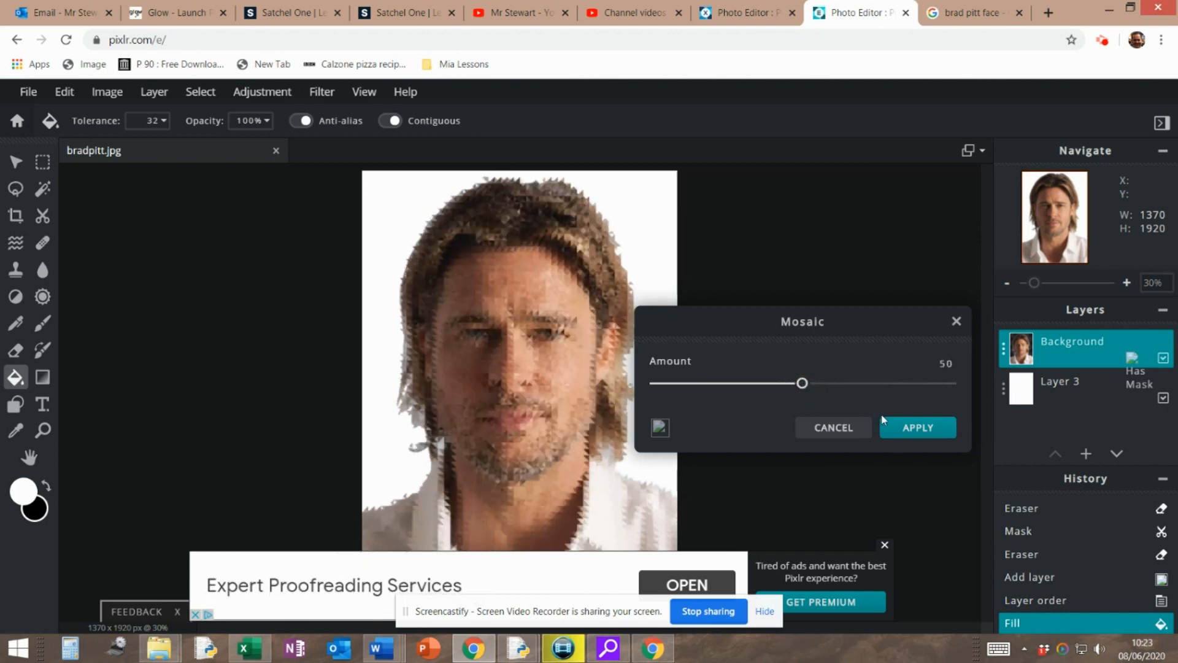
{"action": "left_click", "coordinate": [903, 429]}
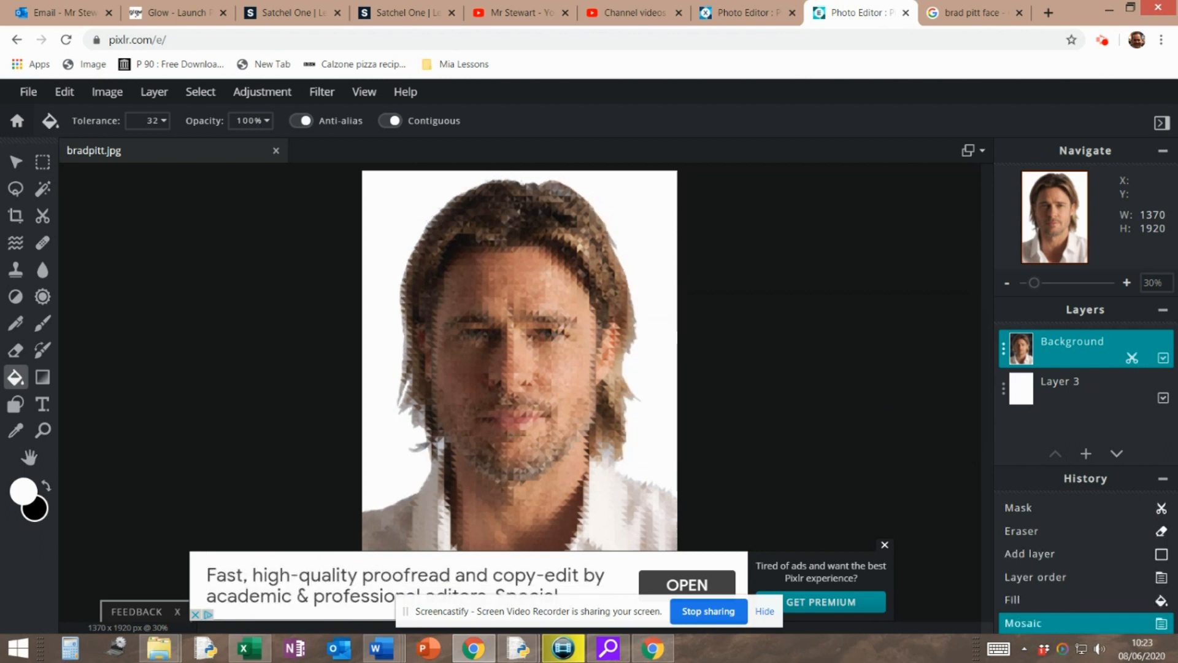
Dismiss the advert and download the picture as bradpitt in JPG format with the quality raised to maximum
{"action": "left_click", "coordinate": [884, 544]}
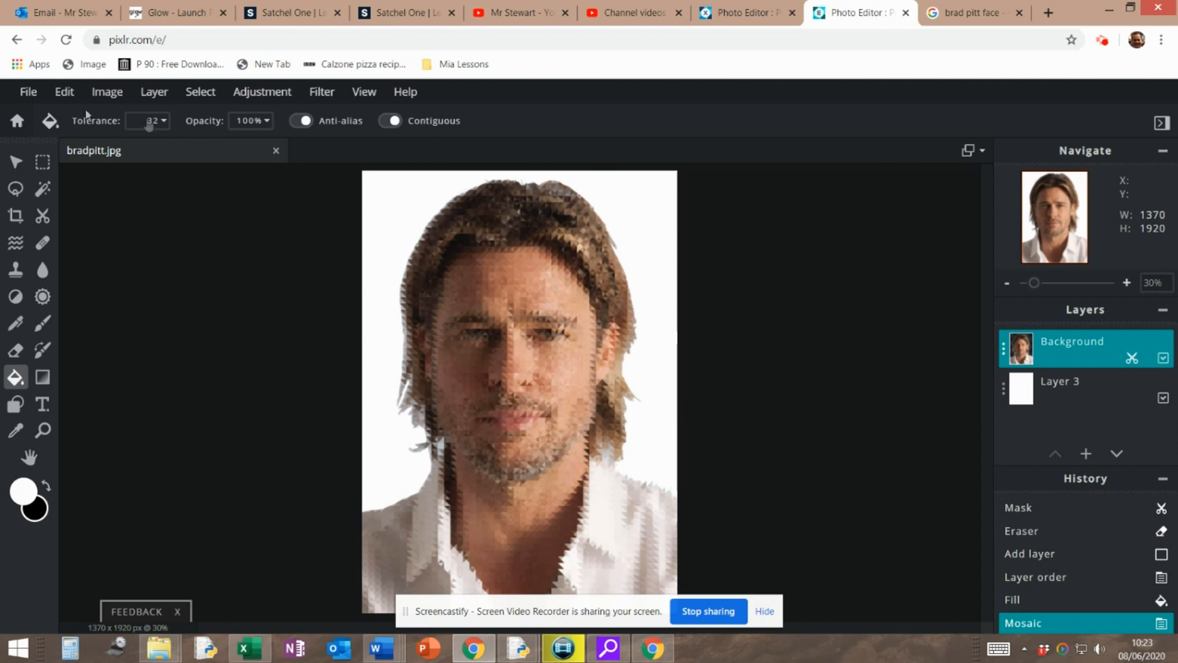
{"action": "left_click", "coordinate": [28, 92]}
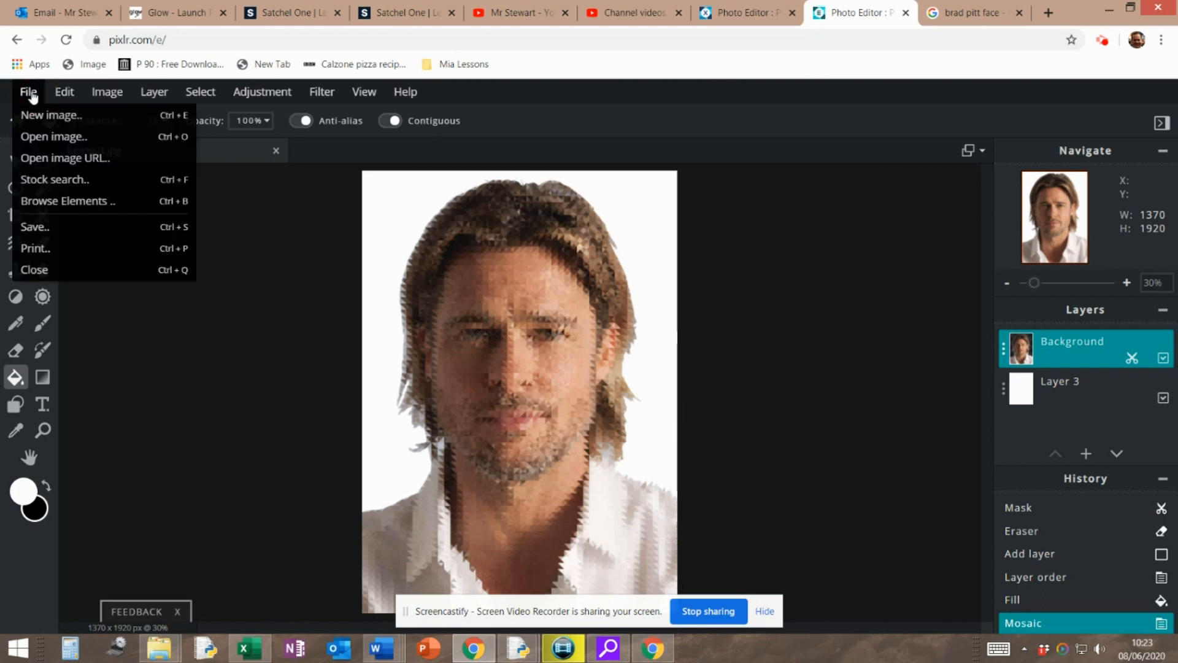
{"action": "left_click", "coordinate": [43, 228]}
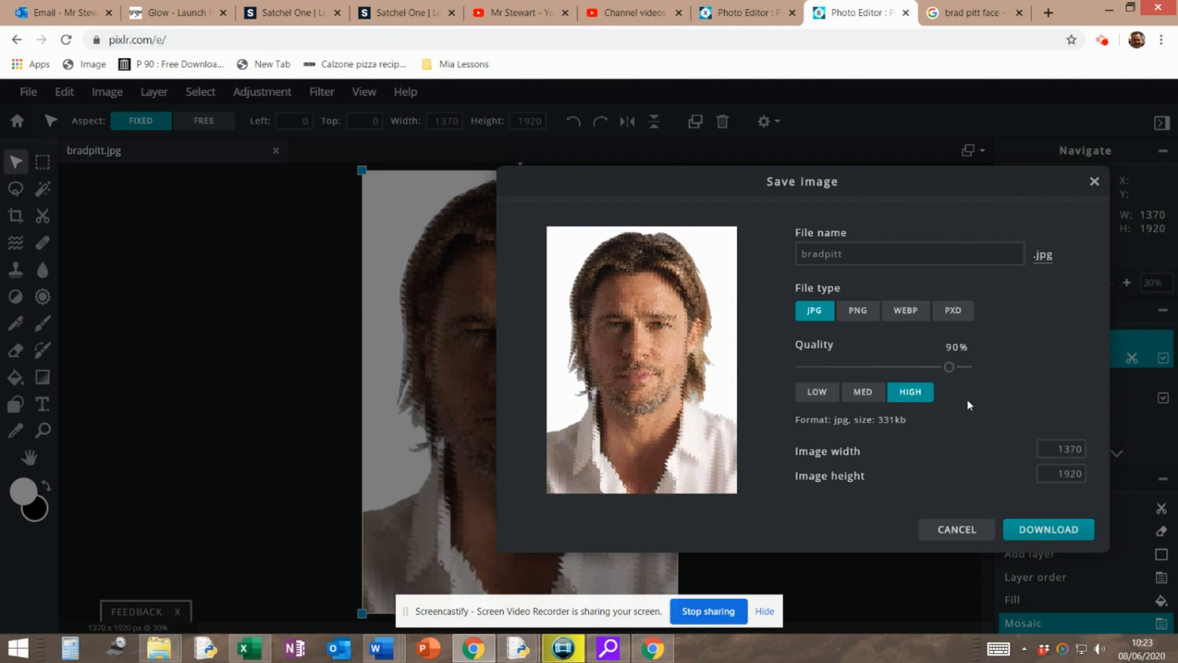
{"action": "left_click_drag", "start_coordinate": [950, 368], "coordinate": [973, 370]}
{"action": "left_click", "coordinate": [1029, 531]}
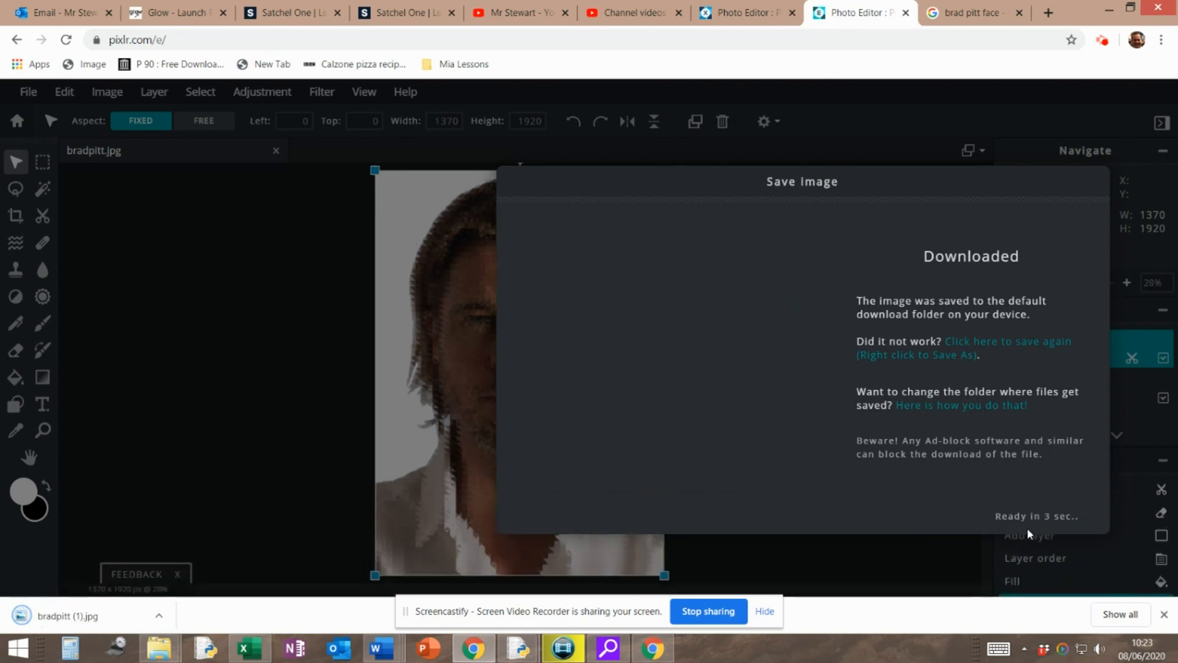
Switch to Pixlr X and open bradpitt.jpg from the history
{"action": "key", "text": "ctrl+shift+Tab"}
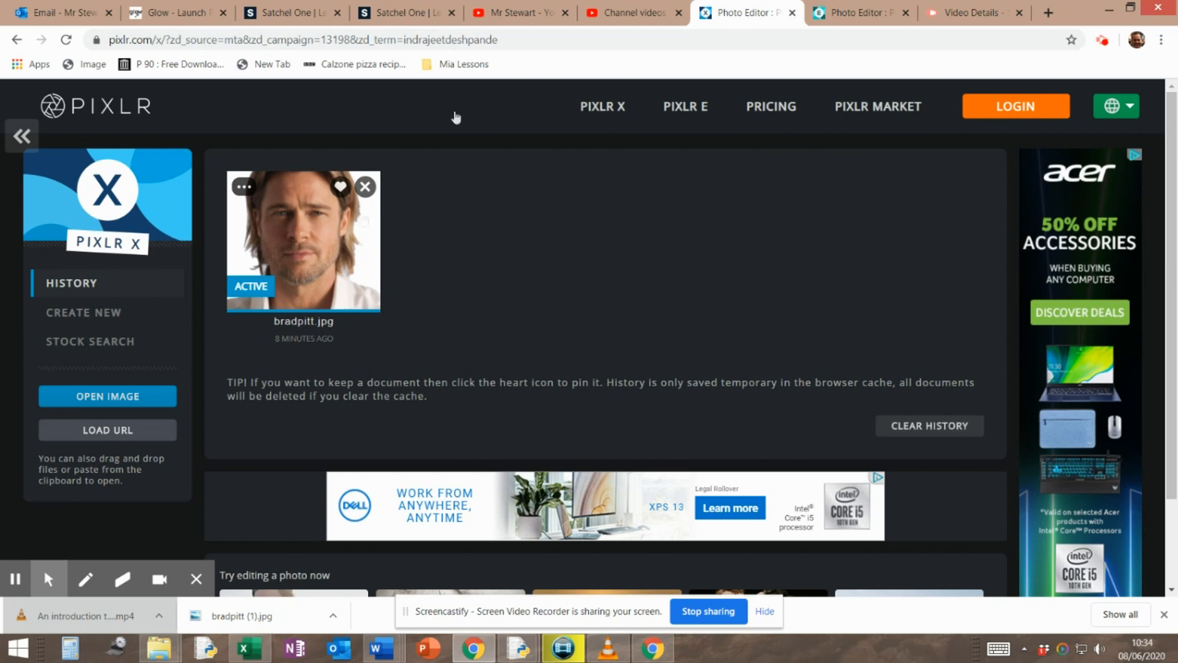
{"action": "left_click", "coordinate": [859, 11]}
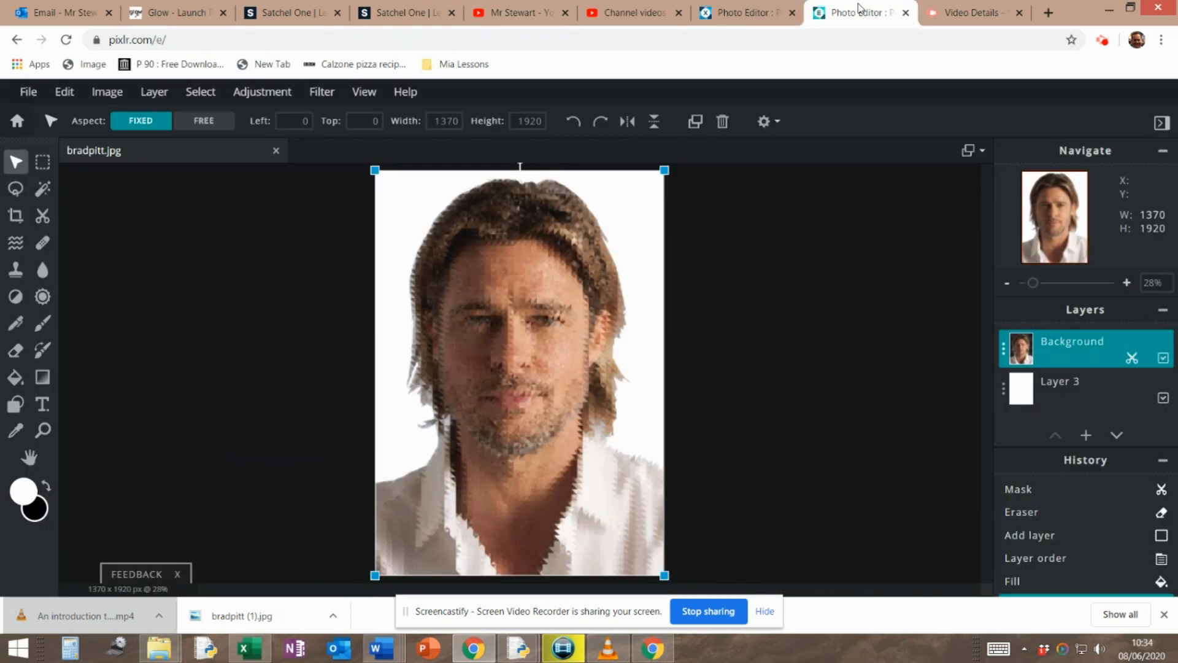
{"action": "left_click", "coordinate": [765, 11]}
{"action": "mouse_move", "coordinate": [312, 236]}
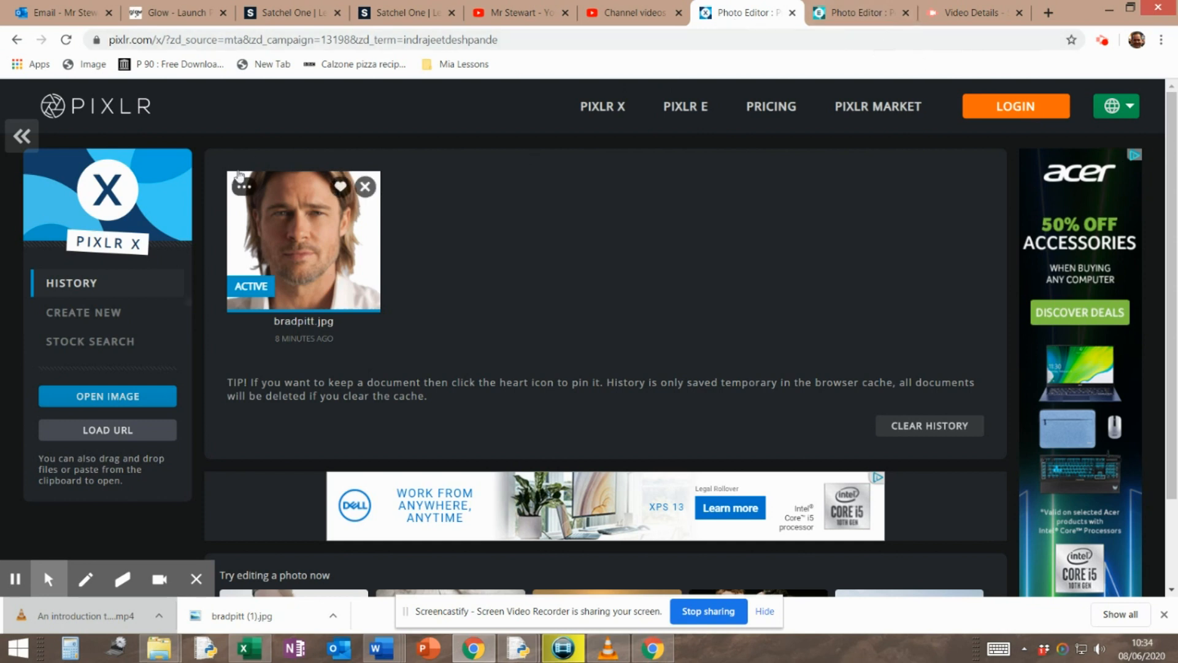
{"action": "mouse_move", "coordinate": [270, 239]}
{"action": "left_click", "coordinate": [312, 246]}
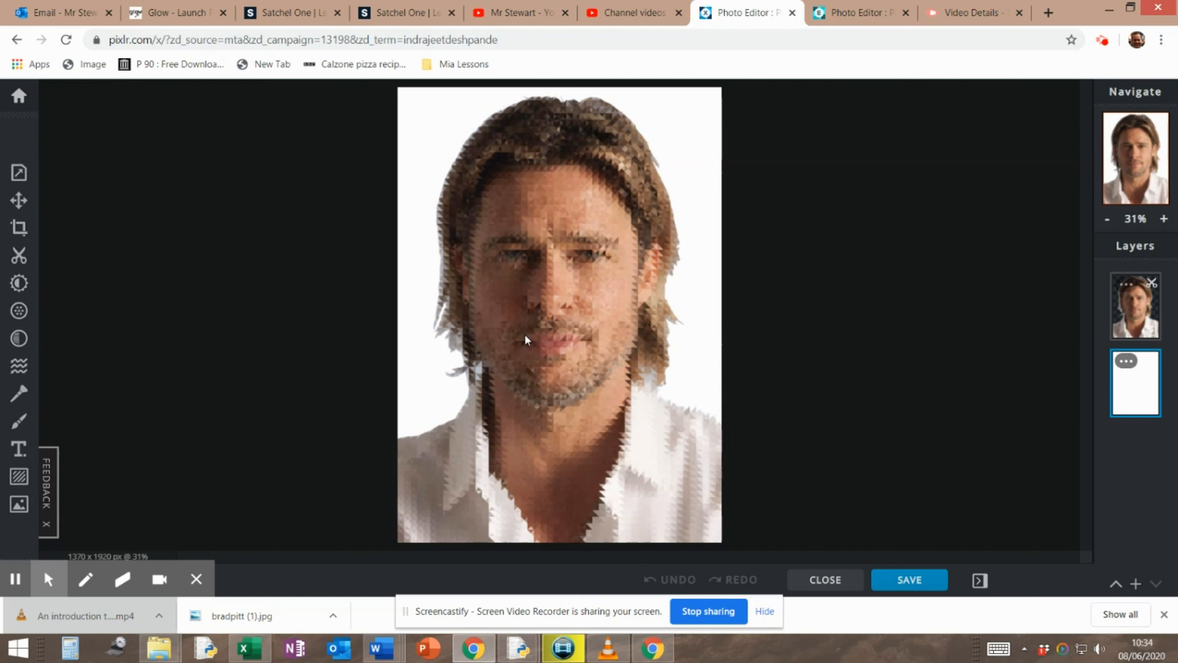
Apply the Bluesteel effect from the Colors group to the portrait layer at strength 100
{"action": "left_click", "coordinate": [1146, 321]}
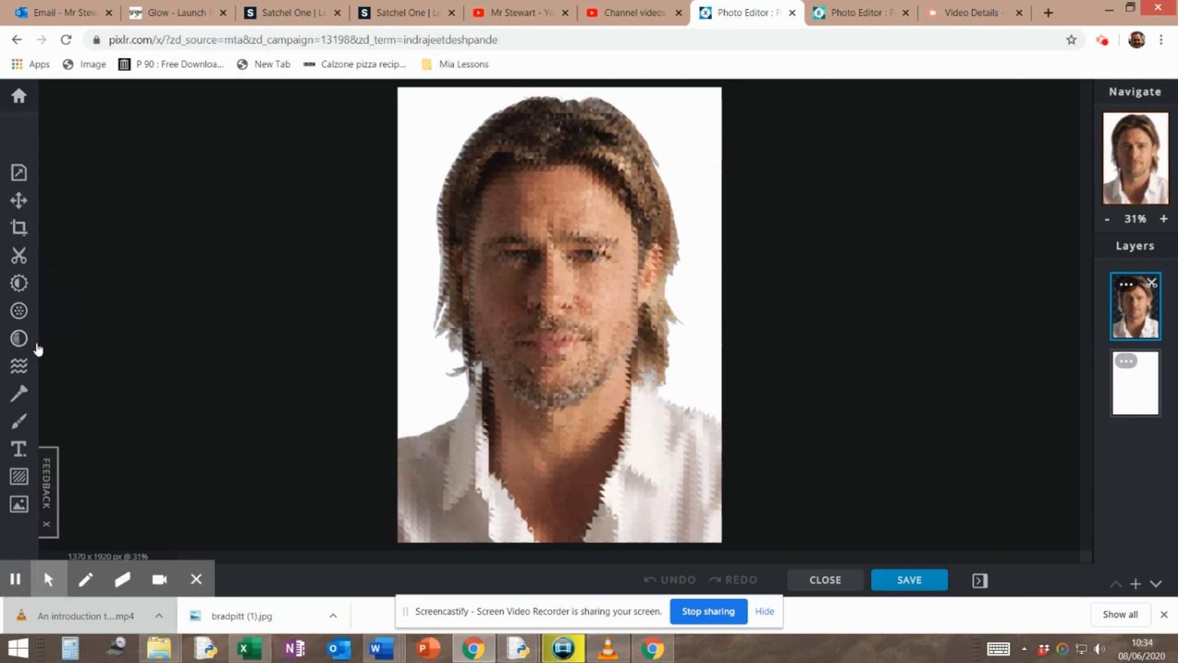
{"action": "left_click", "coordinate": [22, 345]}
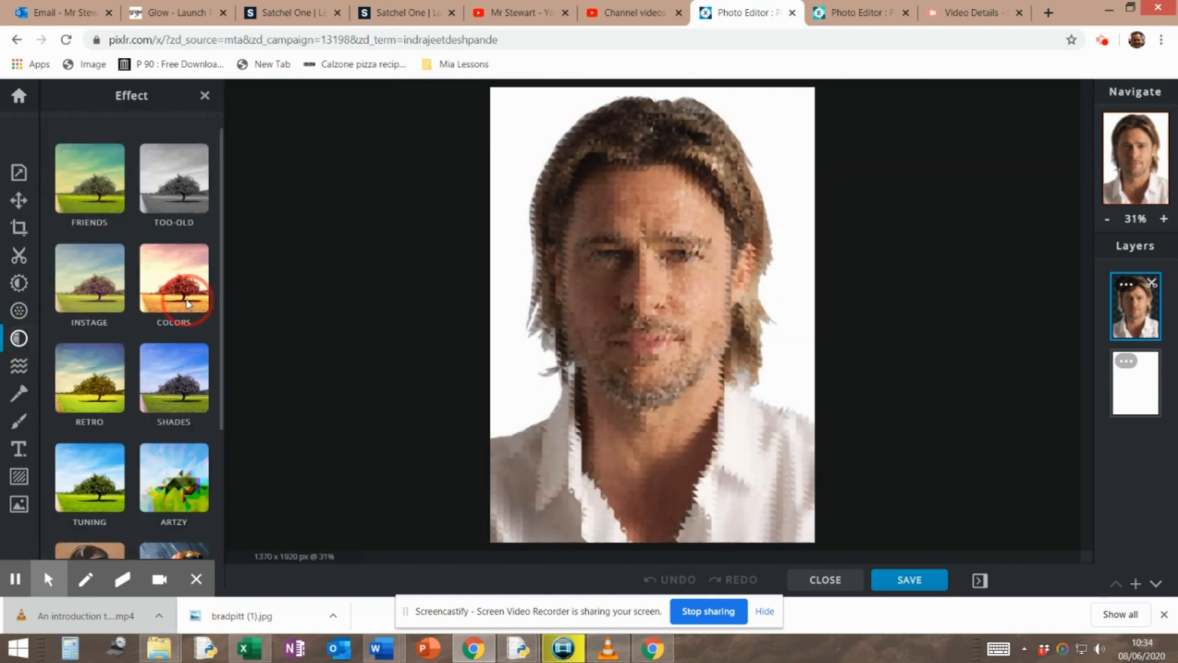
{"action": "left_click", "coordinate": [180, 308]}
{"action": "left_click_drag", "start_coordinate": [222, 241], "coordinate": [229, 405]}
{"action": "left_click", "coordinate": [123, 419]}
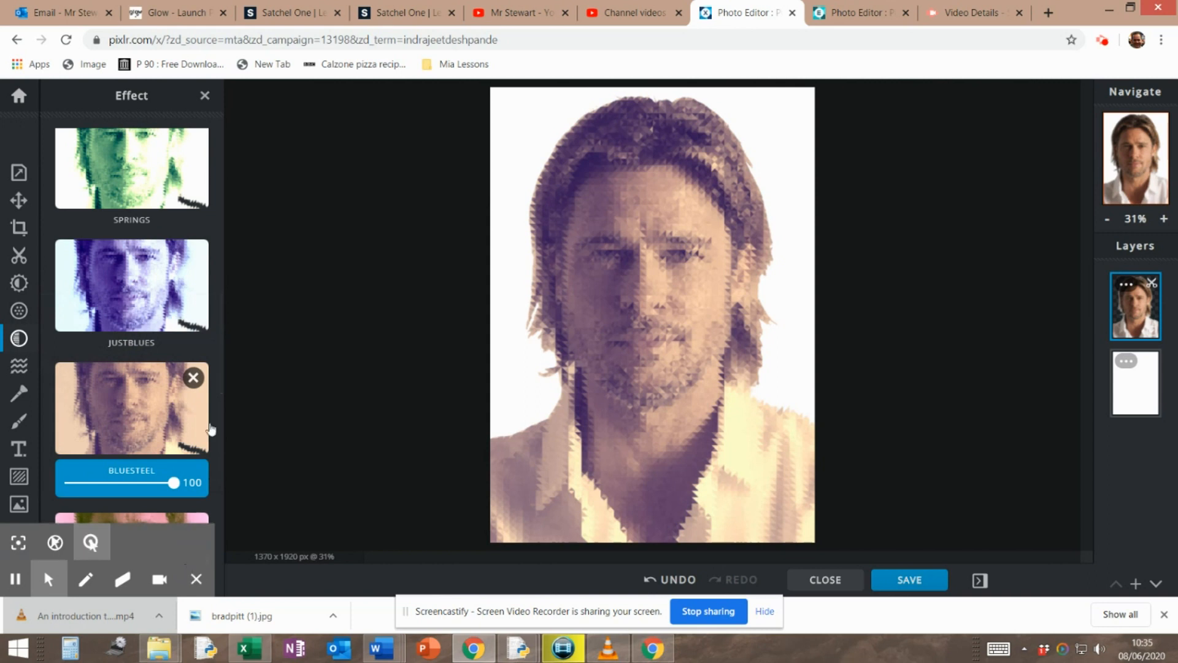
{"action": "mouse_move", "coordinate": [221, 316]}
{"action": "left_mouse_down"}
{"action": "mouse_move", "coordinate": [231, 396]}
{"action": "mouse_move", "coordinate": [226, 318]}
{"action": "left_mouse_up"}
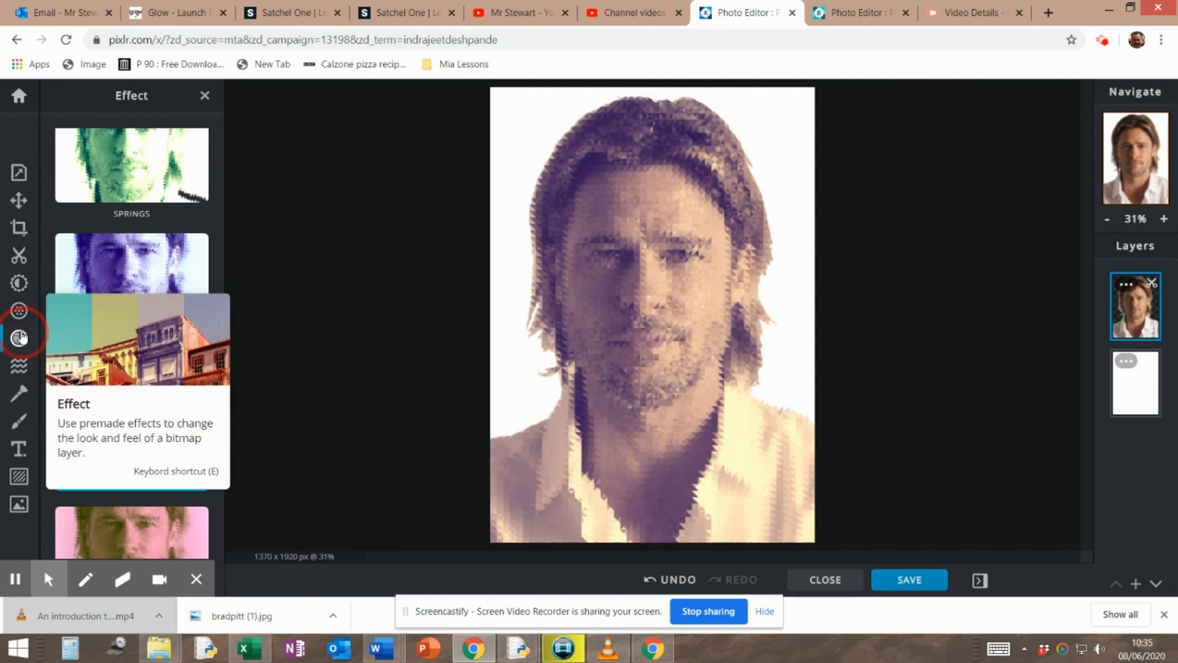
{"action": "left_click", "coordinate": [21, 338]}
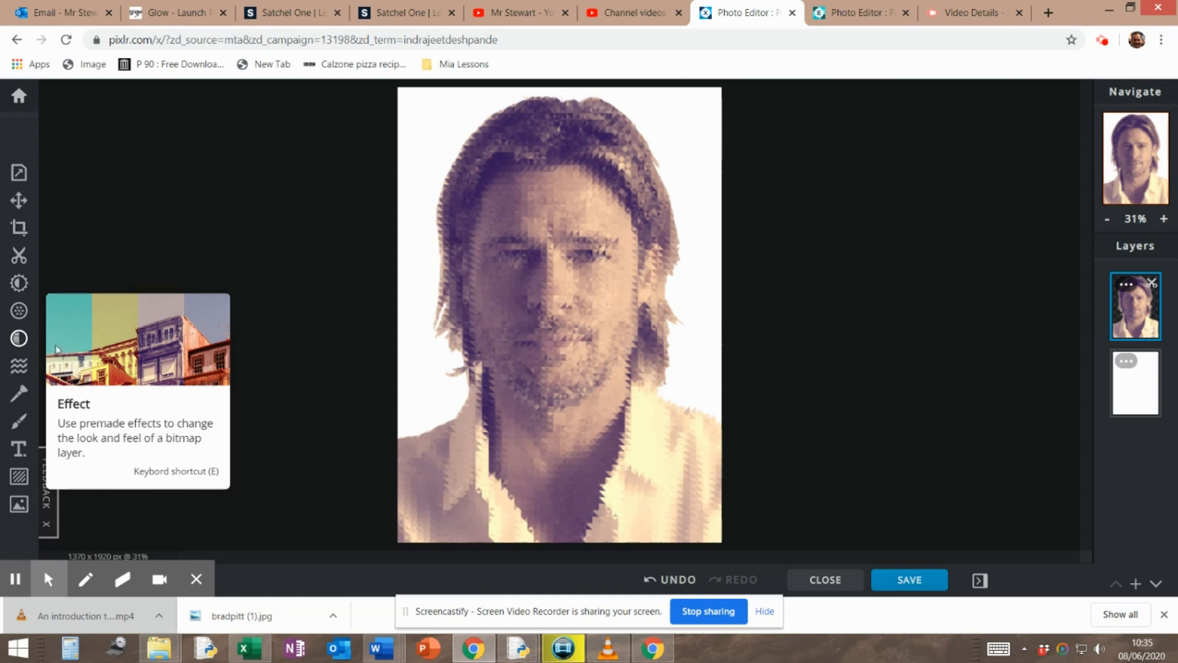
Try the Gritty effect at strength 100 on the portrait layer
{"action": "left_click", "coordinate": [20, 344]}
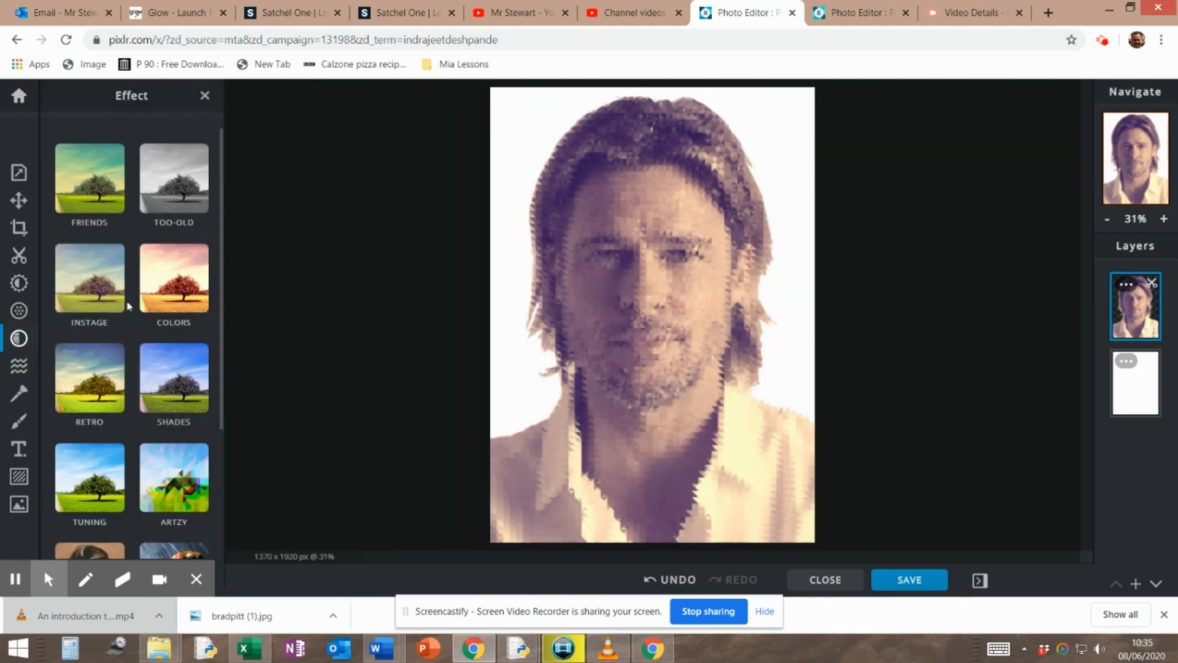
{"action": "left_click_drag", "start_coordinate": [220, 319], "coordinate": [222, 448]}
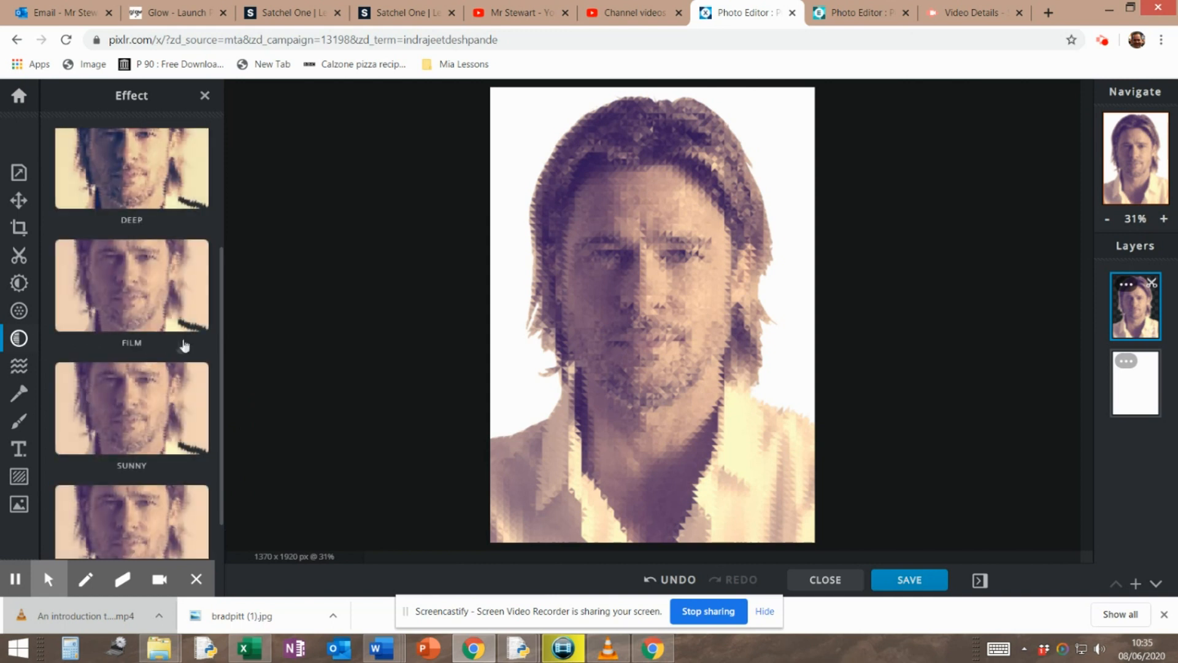
{"action": "left_click_drag", "start_coordinate": [223, 342], "coordinate": [224, 429]}
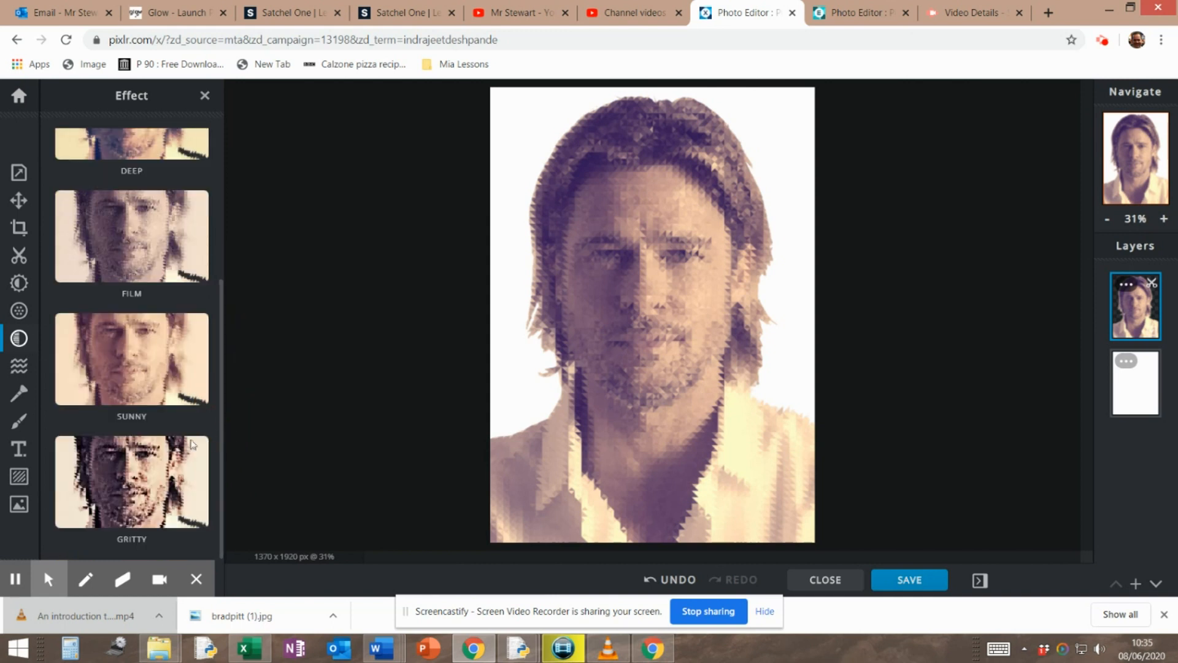
{"action": "left_click", "coordinate": [155, 464]}
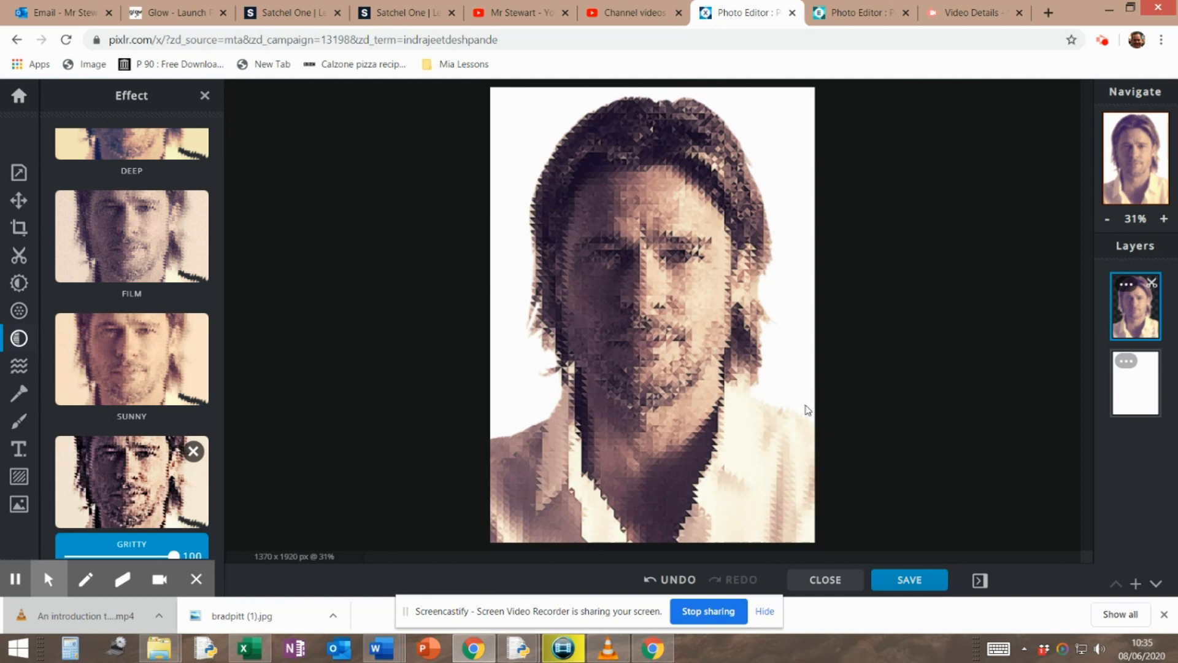
Merge the portrait layer down onto the white layer and choose PNG as the file type for saving the image as bradpitt
{"action": "left_click", "coordinate": [1127, 286]}
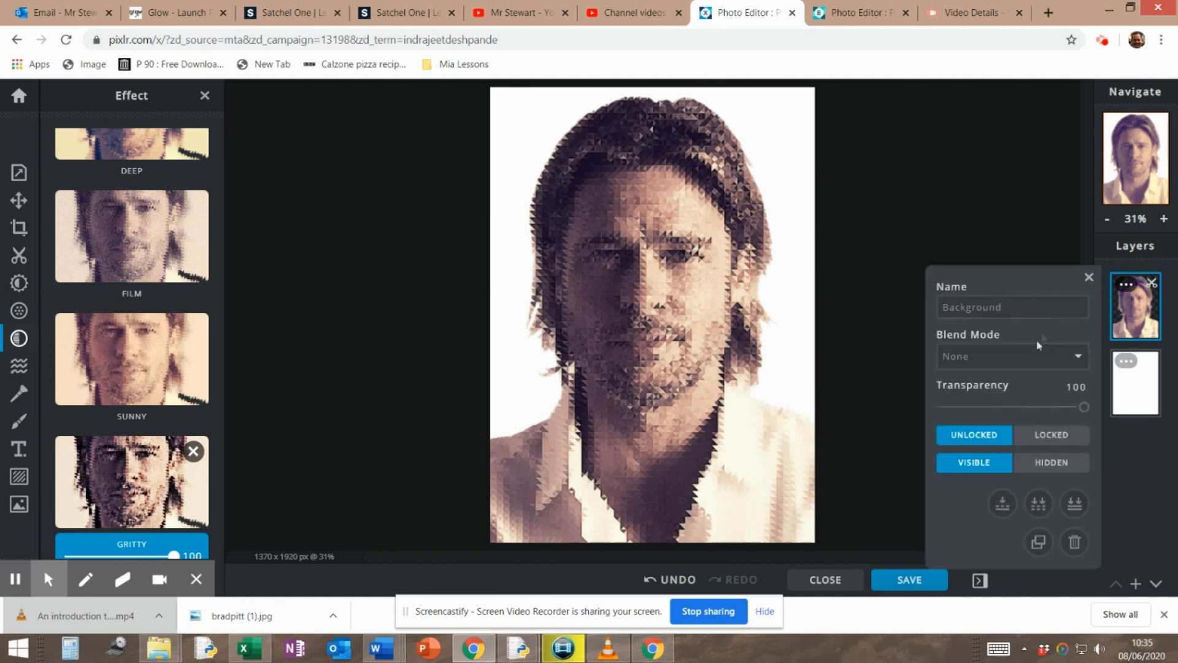
{"action": "left_click", "coordinate": [1002, 504]}
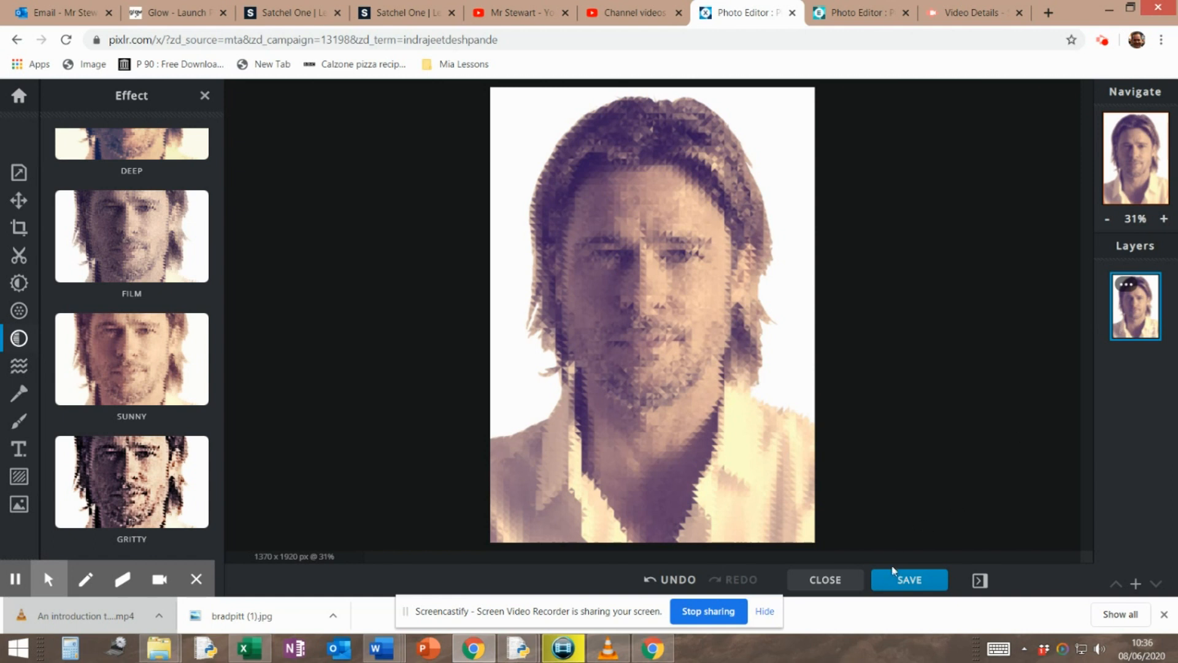
{"action": "left_click", "coordinate": [894, 580]}
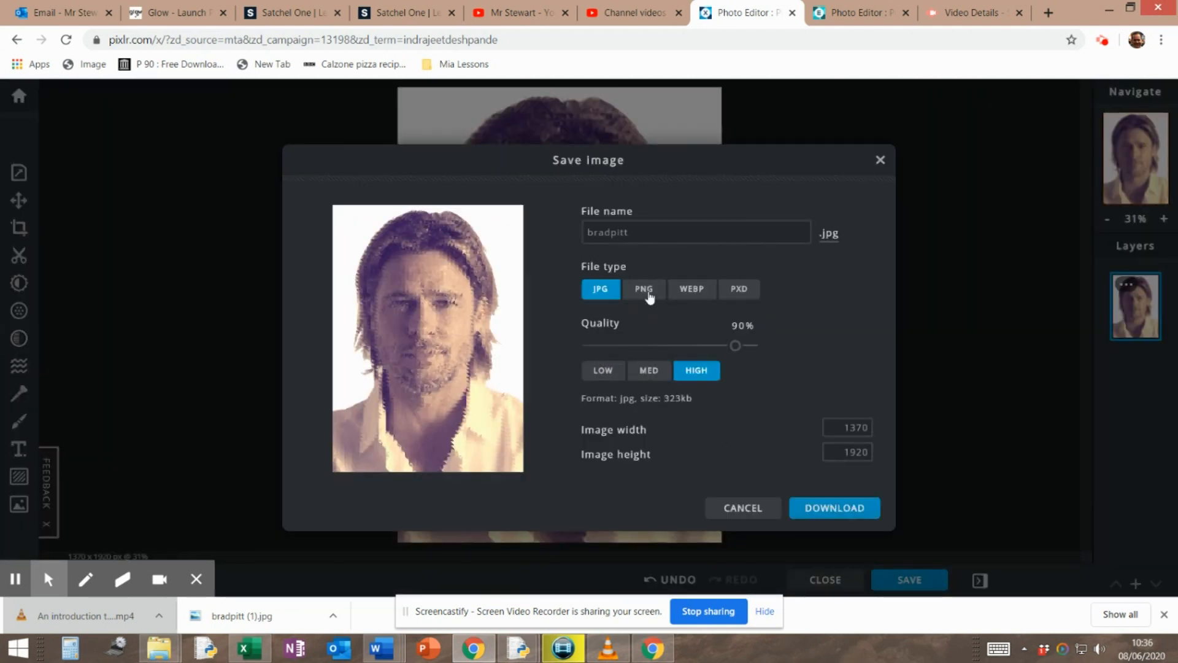
{"action": "left_click", "coordinate": [648, 295]}
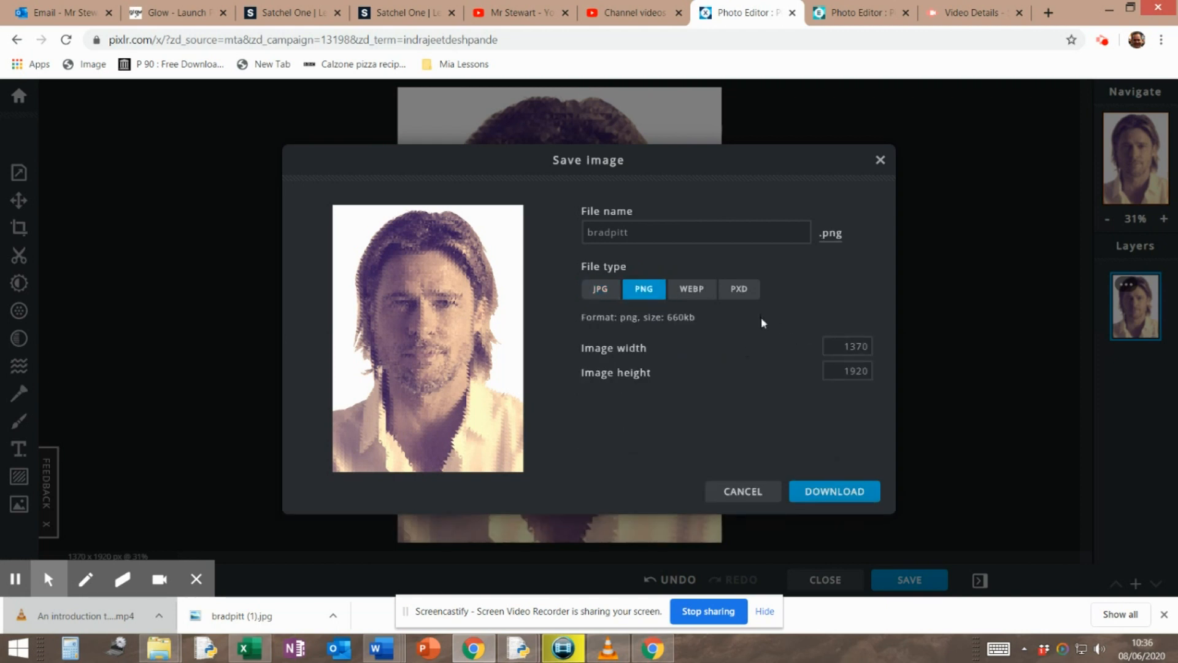